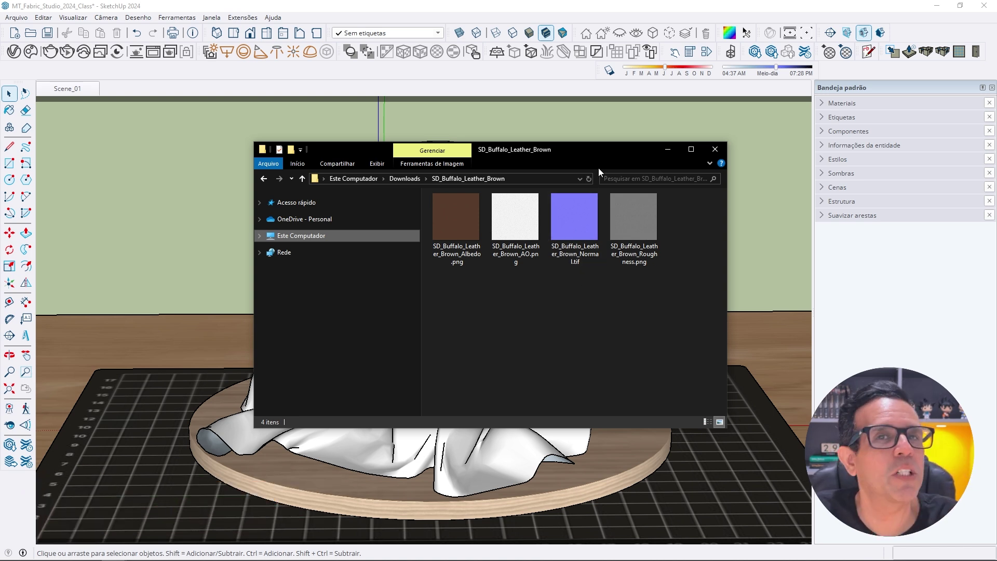
drag(595, 159, 502, 169)
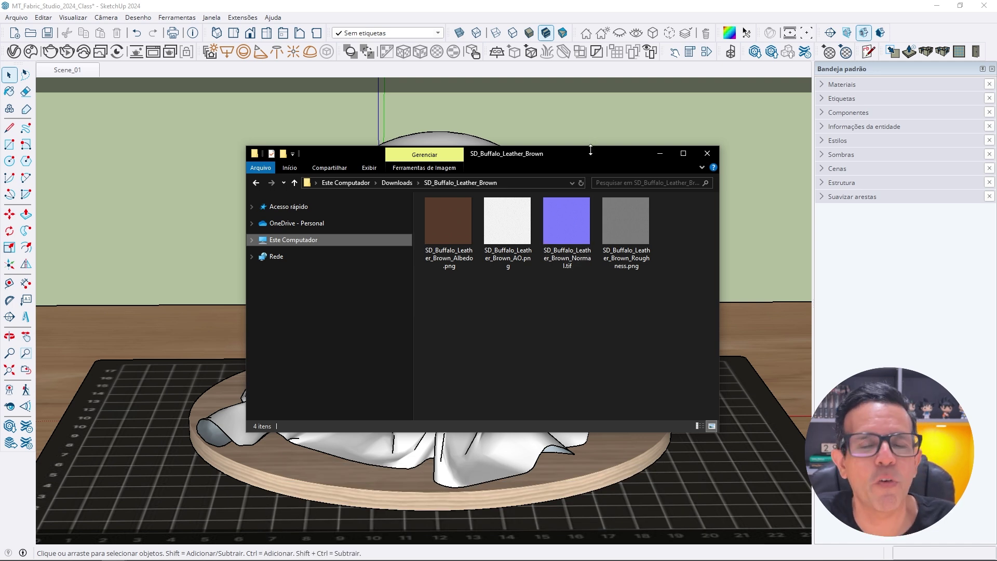
drag(592, 157, 0, 154)
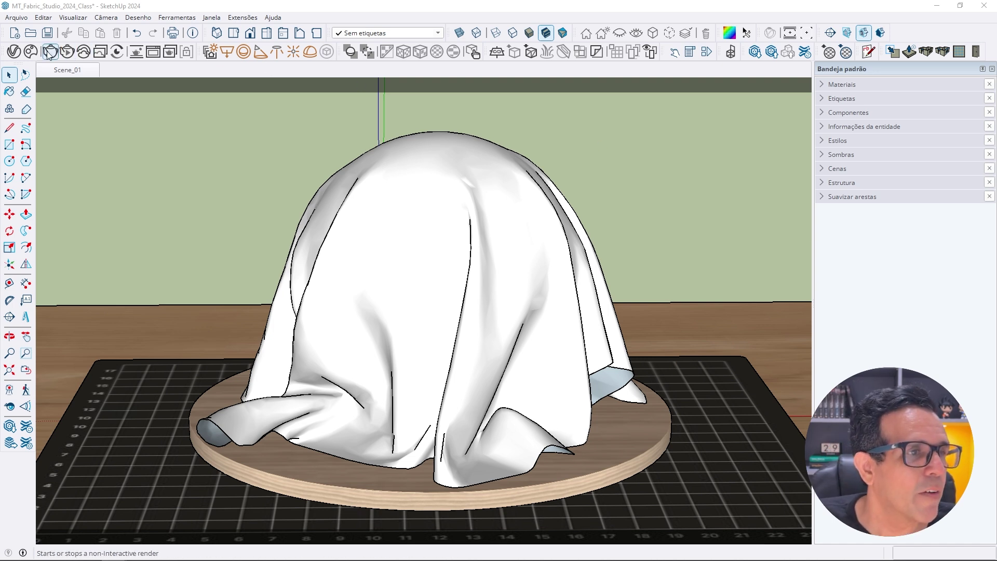
Step: Create a new Generic material in the V-Ray Asset Editor and expand its parameters
click(14, 51)
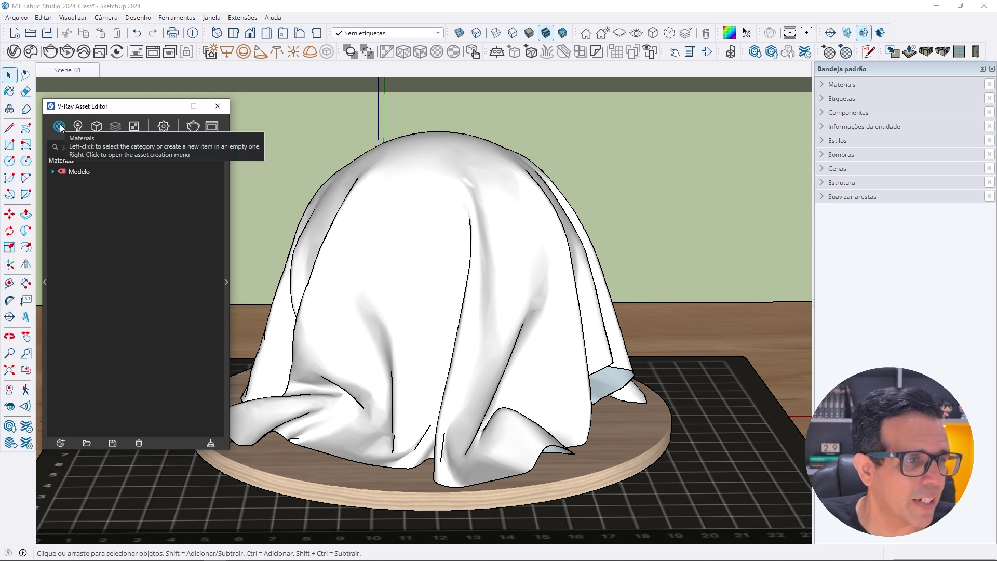
click(60, 127)
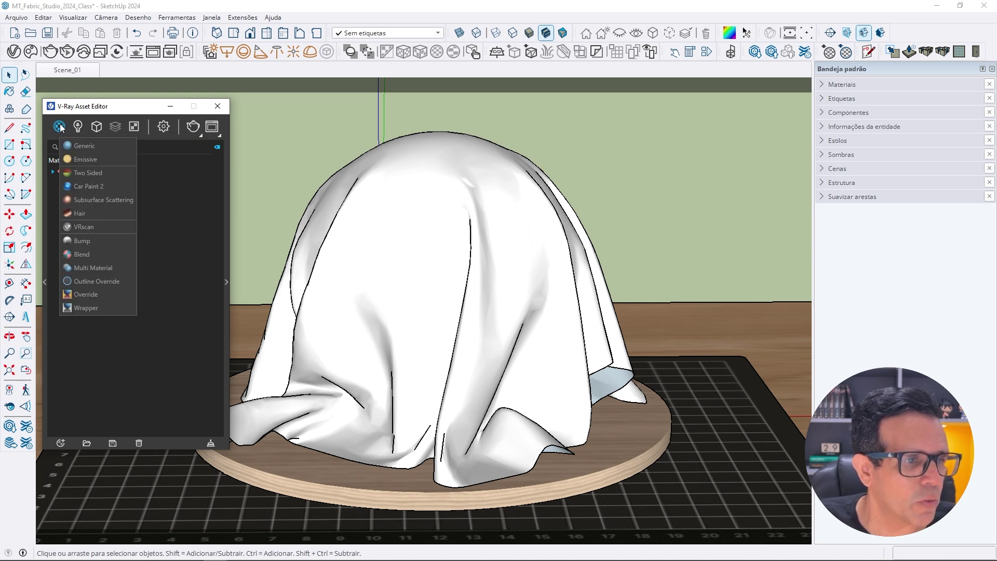
click(97, 147)
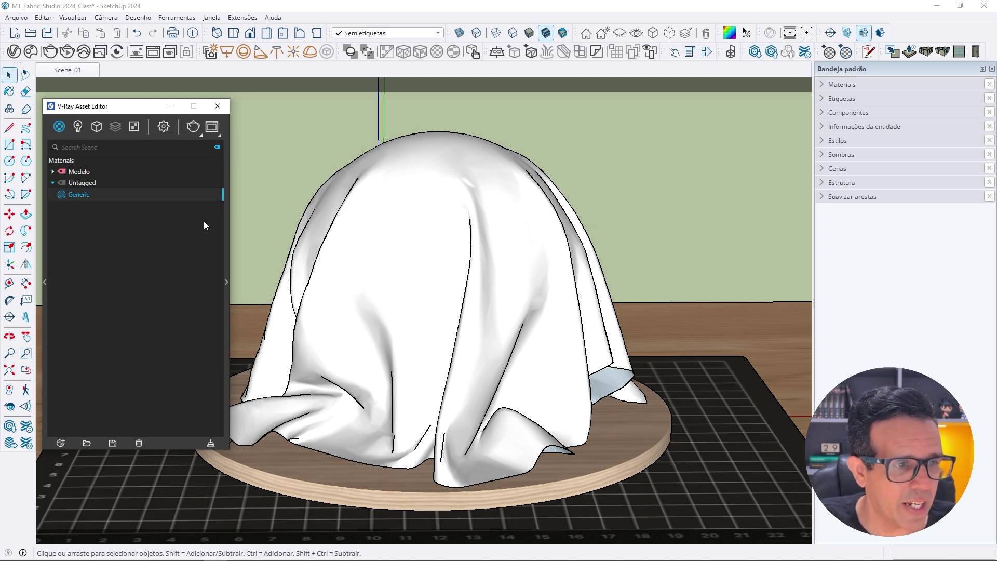
click(227, 282)
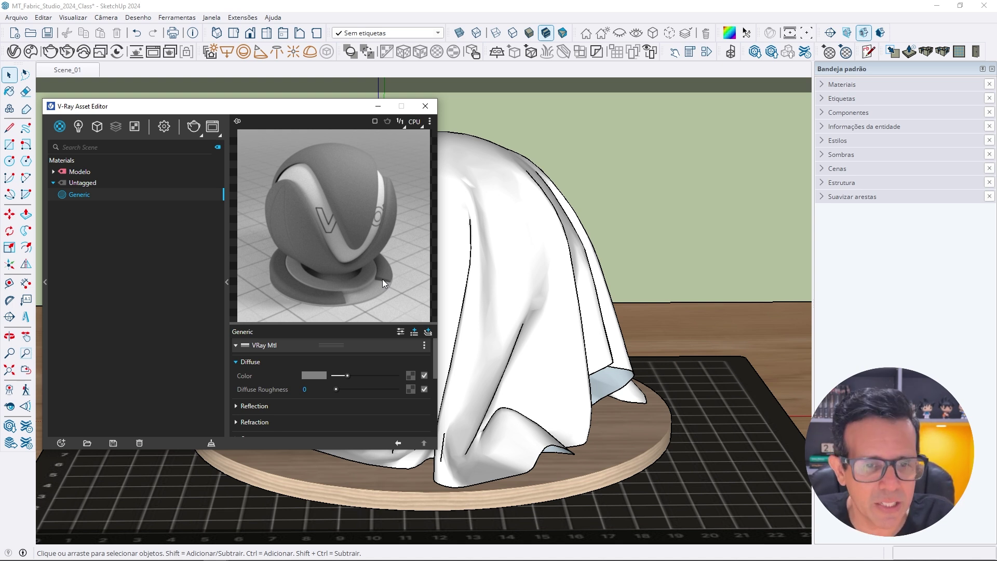
Step: Start an interactive V-Ray render and switch the material preview to the draped fabric model
click(71, 54)
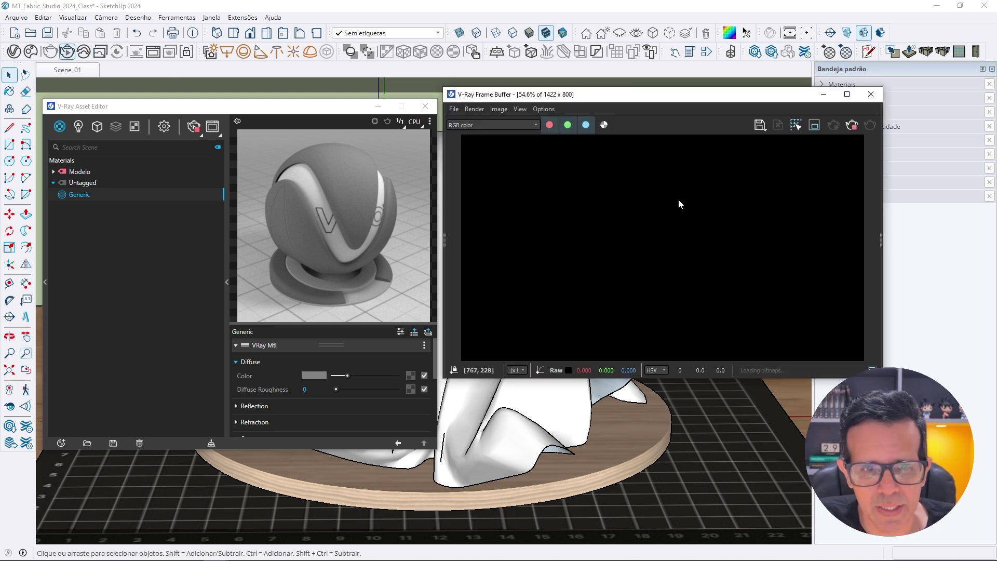
click(430, 121)
click(382, 150)
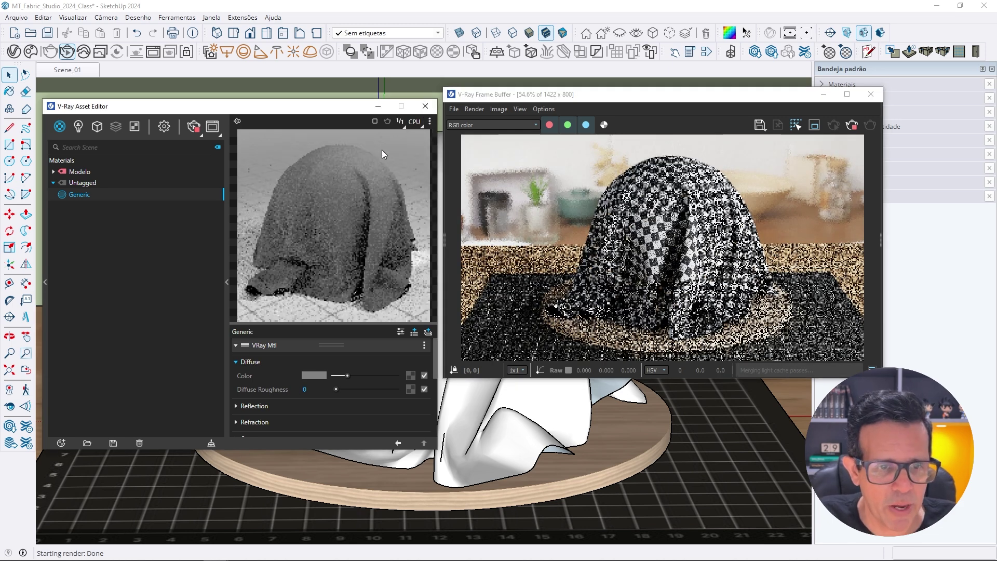
drag(314, 98, 313, 15)
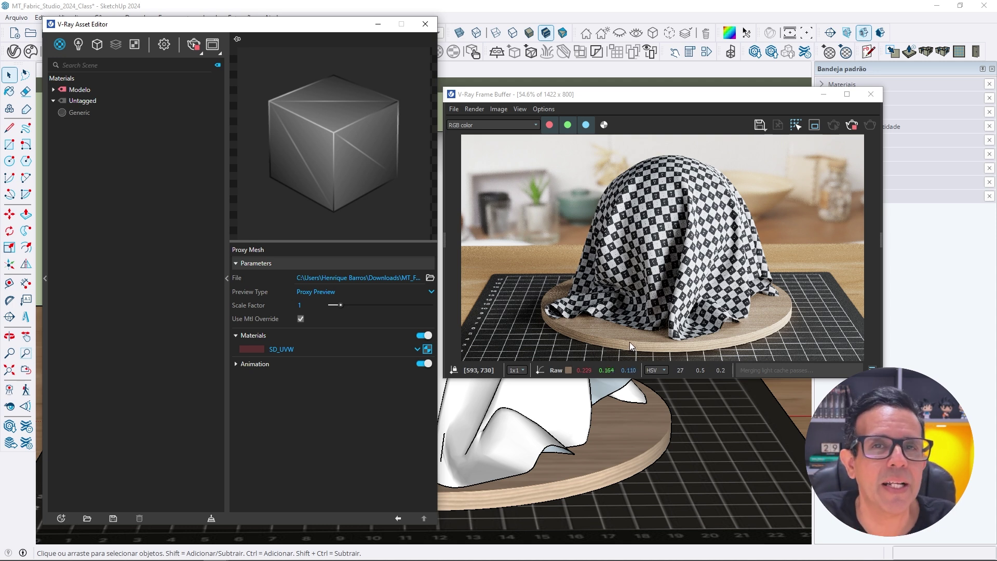
Step: Assign the Generic material to the VRay_Fabric proxy mesh and rename the material MT_Couro
click(553, 404)
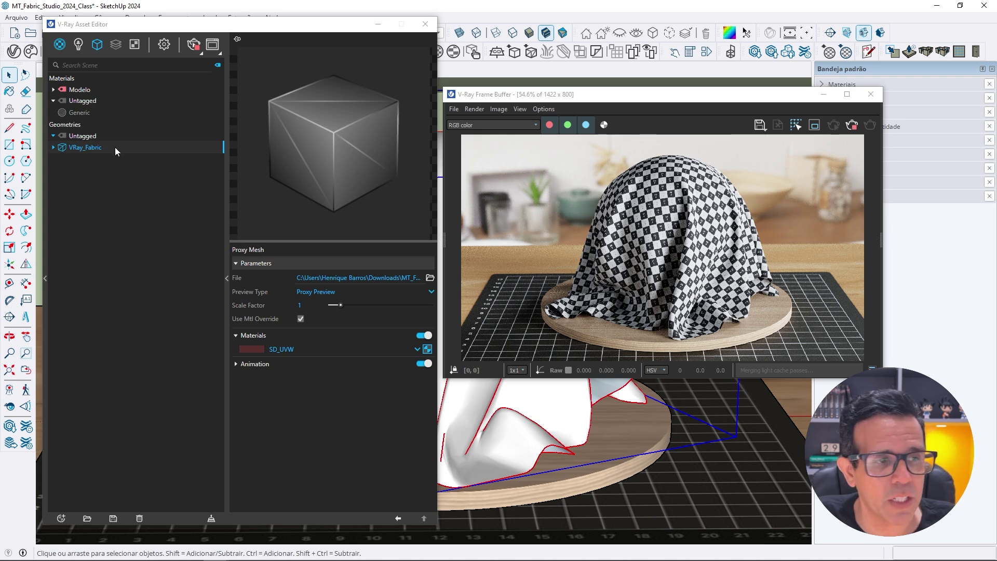
drag(78, 113, 425, 351)
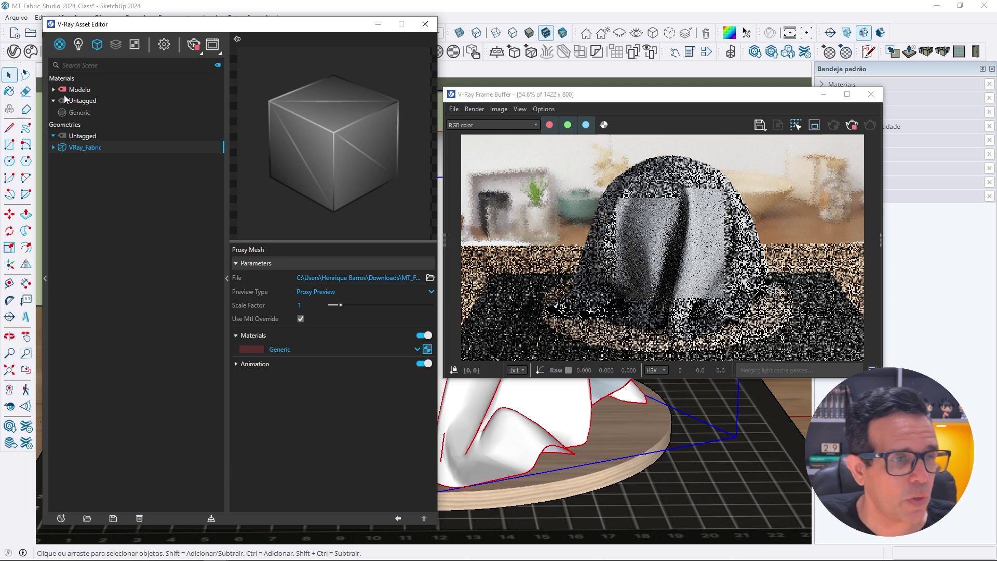
click(81, 113)
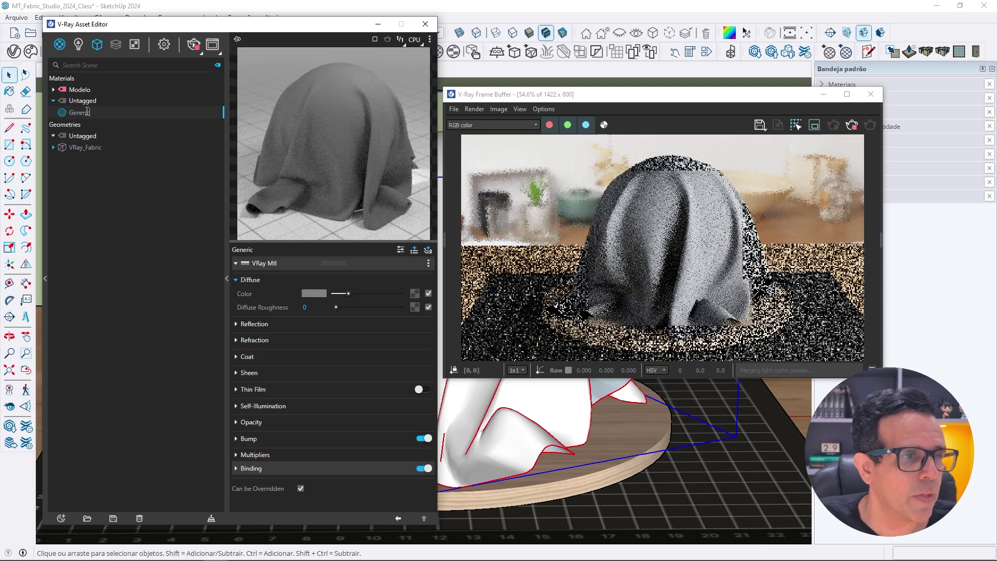
double_click(81, 112)
text(Cour)
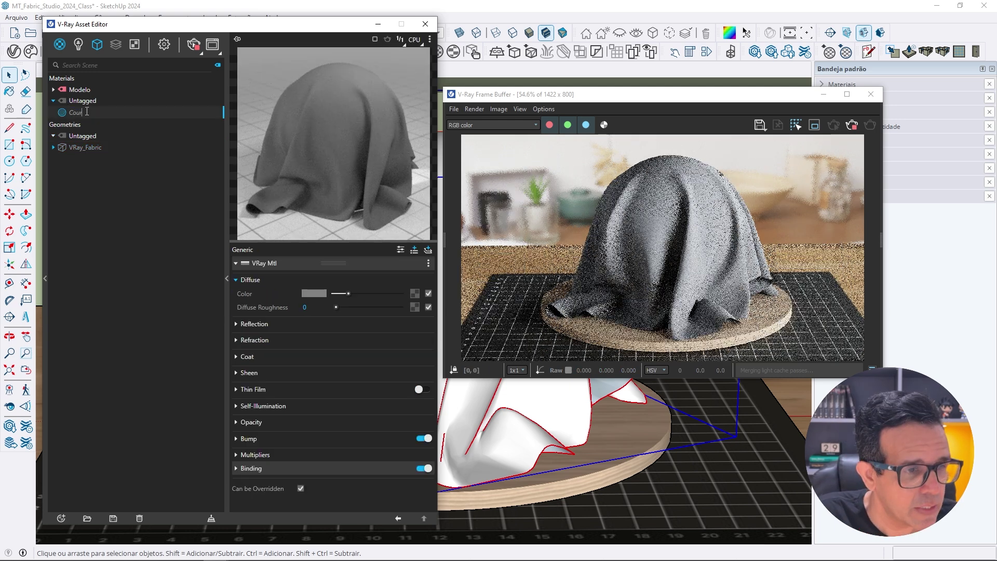
text(o)
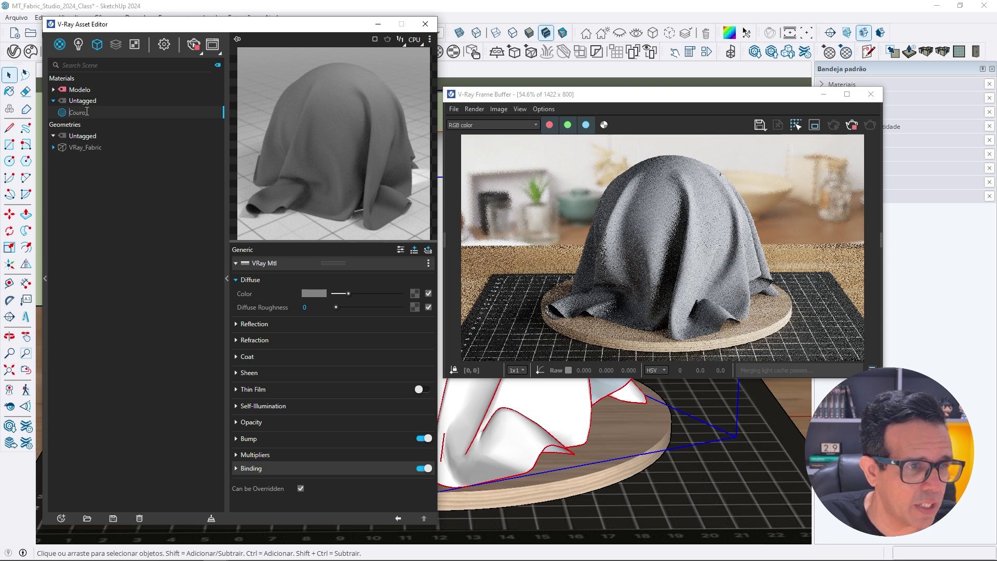
text(MT)
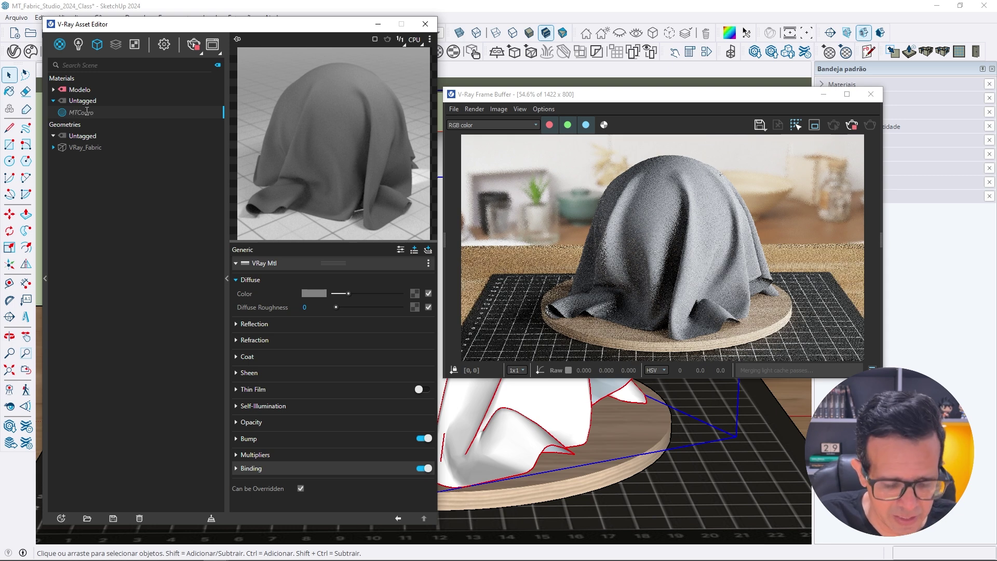
text(_)
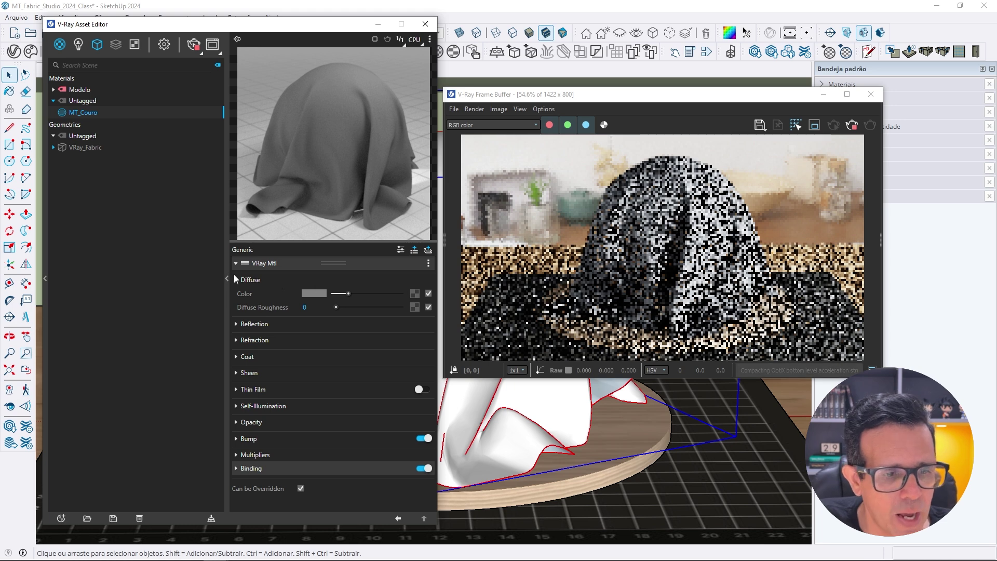
Step: Load SD_Buffalo_Leather_Brown_Albedo.png as a Bitmap texture for MT_Couro's diffuse color
click(417, 295)
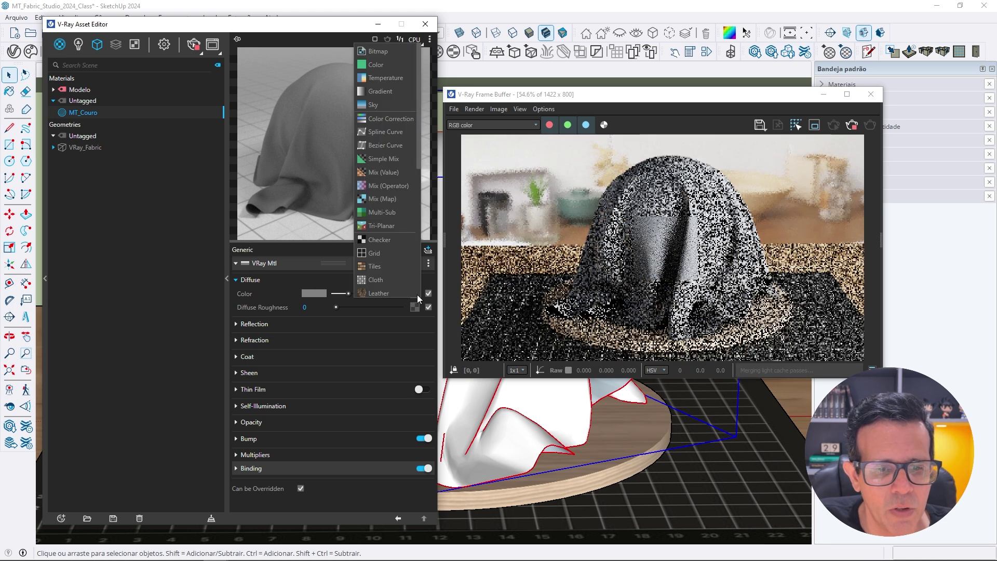
click(416, 295)
click(416, 294)
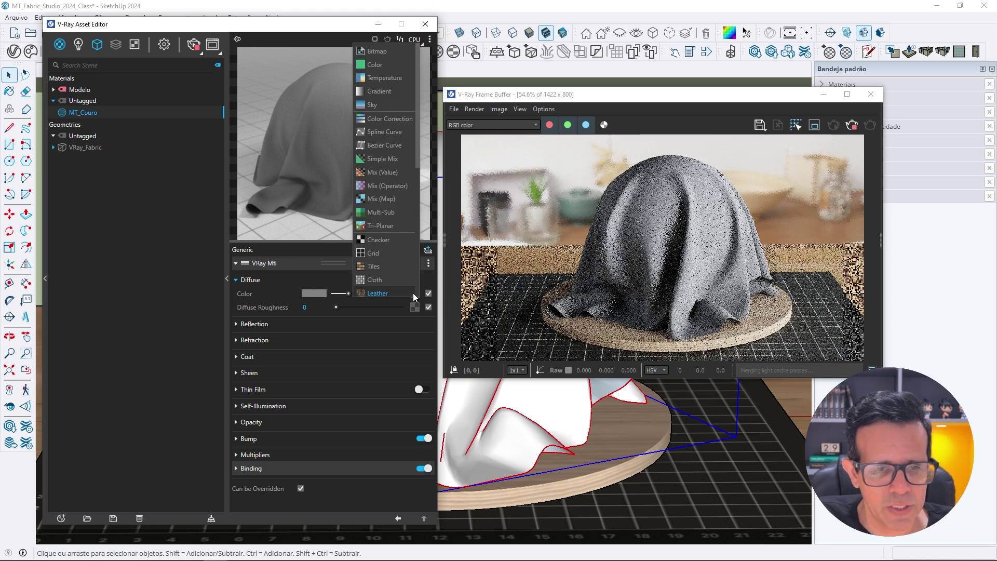
click(381, 53)
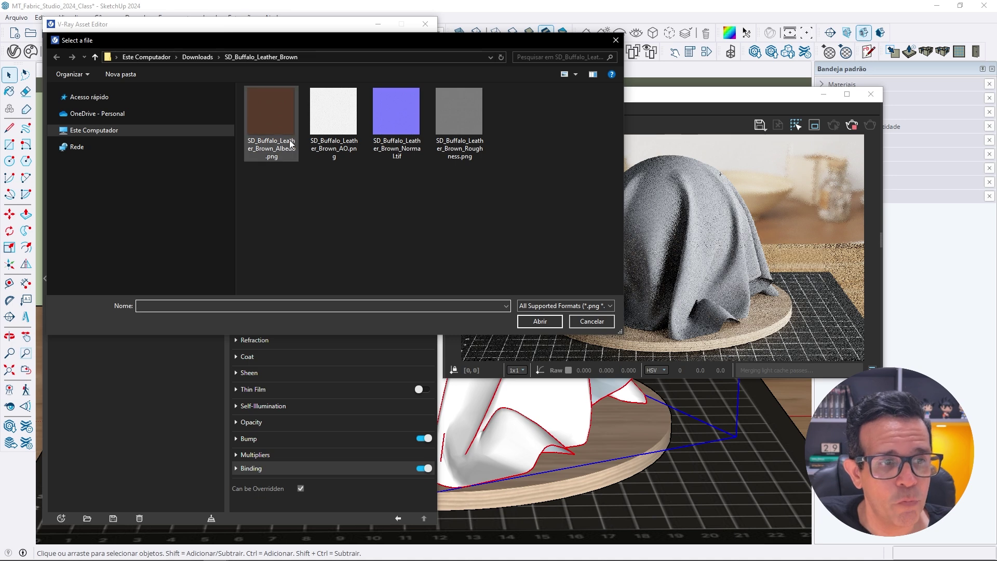
click(287, 125)
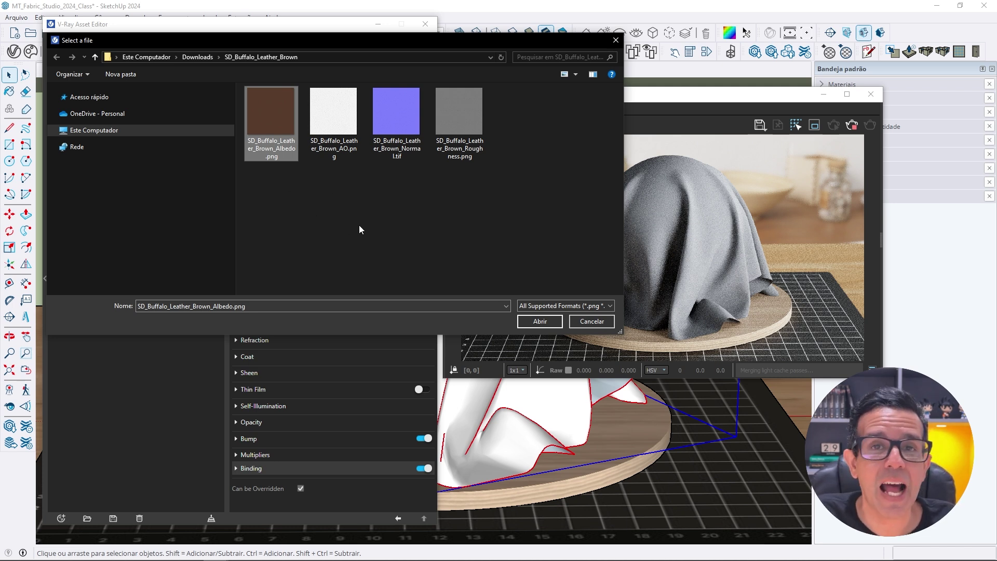
click(542, 322)
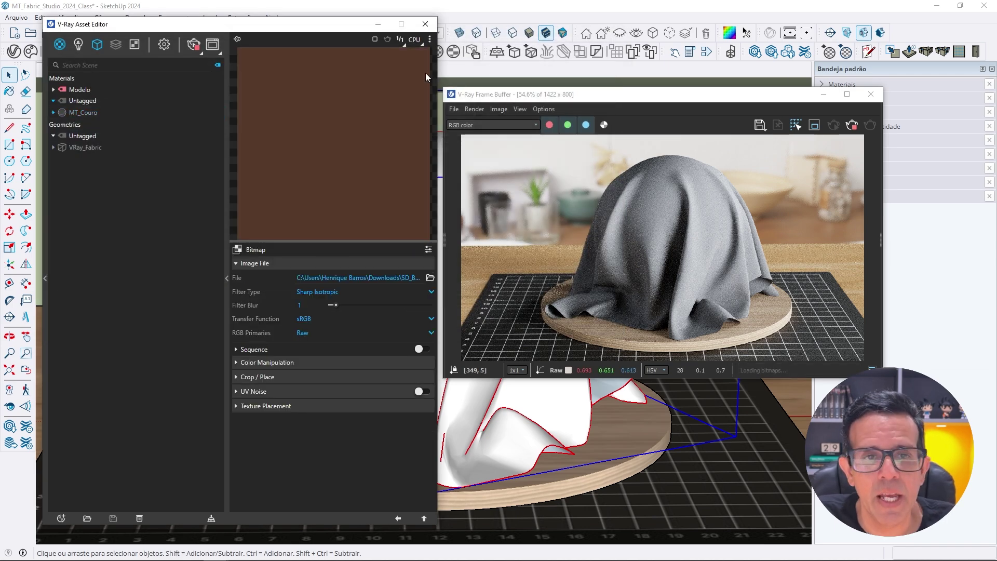
Step: Examine the brown leather texture up close on the draped fabric and return to the MT_Couro material parameters
click(378, 24)
scroll(394, 270, up, 2)
shift+middle_drag(389, 270, 321, 295)
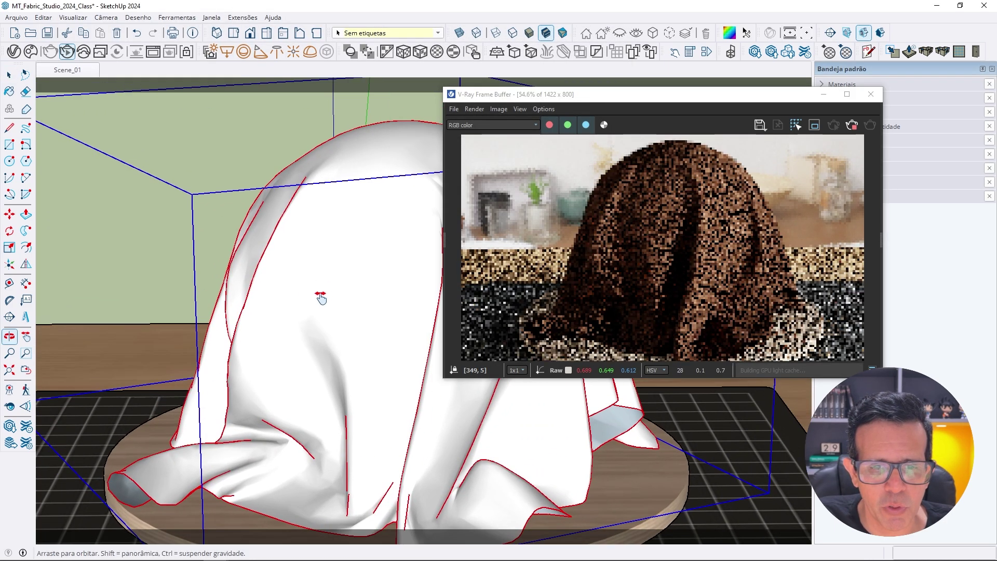
scroll(320, 297, up, 4)
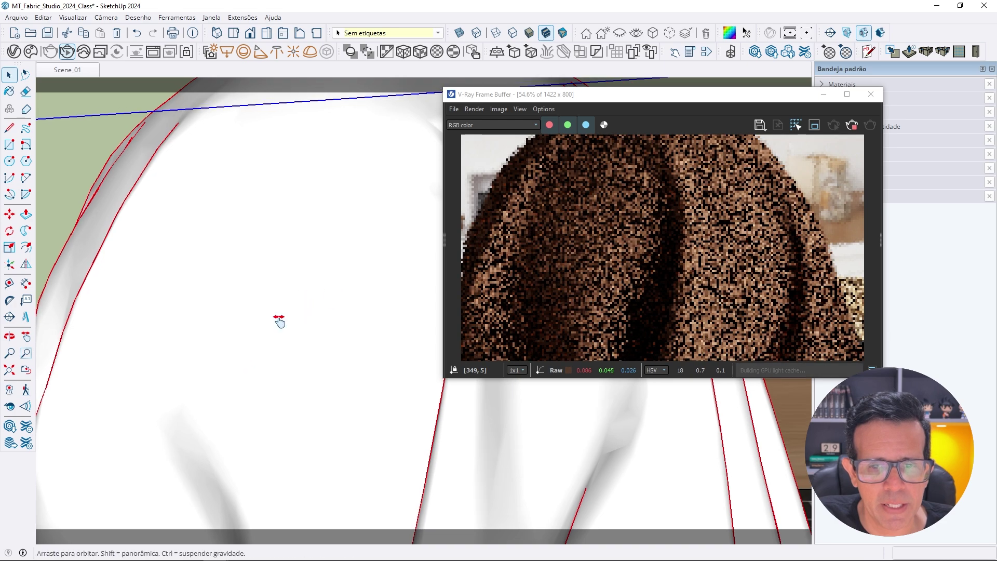
shift+middle_drag(279, 321, 205, 363)
scroll(265, 325, up, 4)
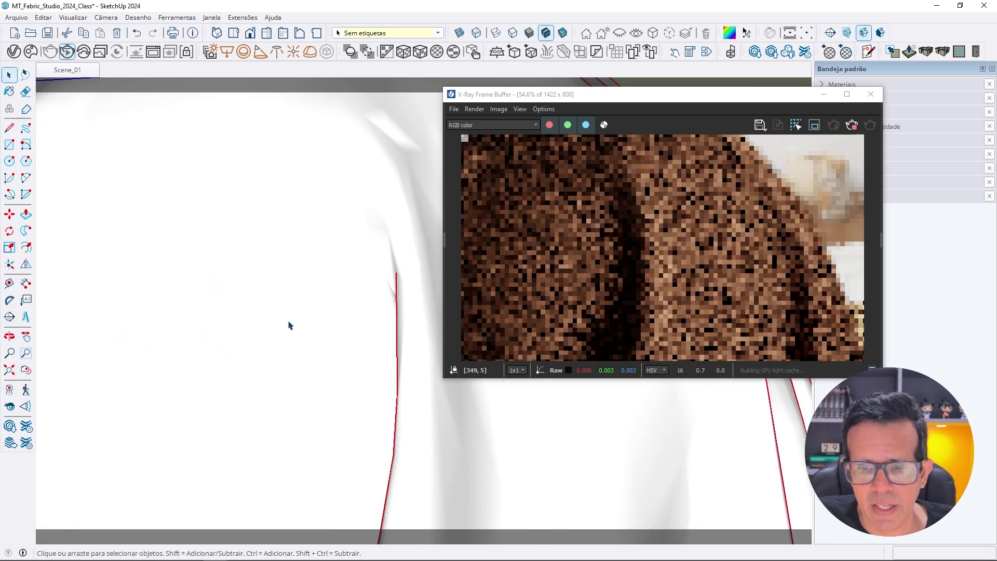
click(13, 52)
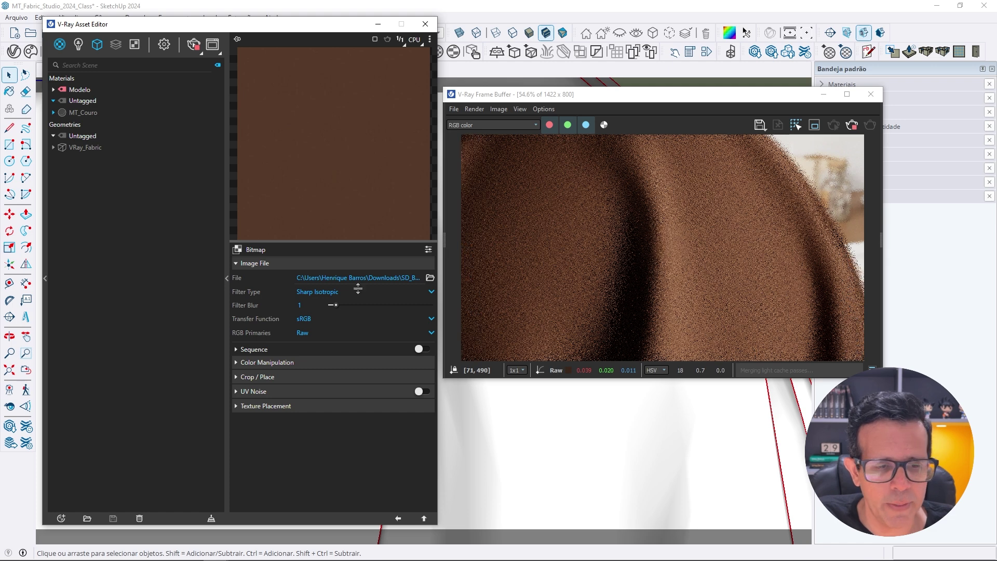
click(398, 519)
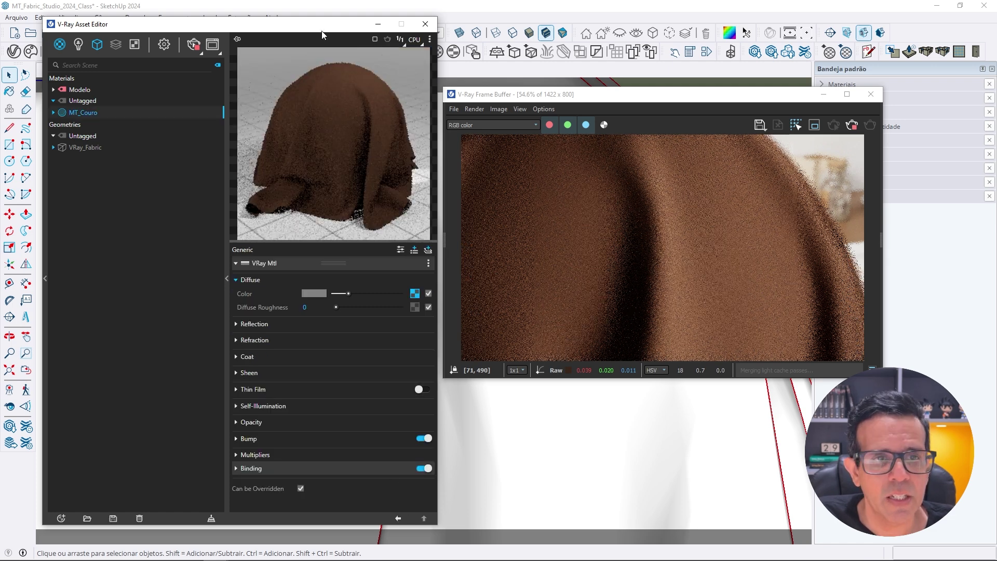
drag(322, 27, 291, 50)
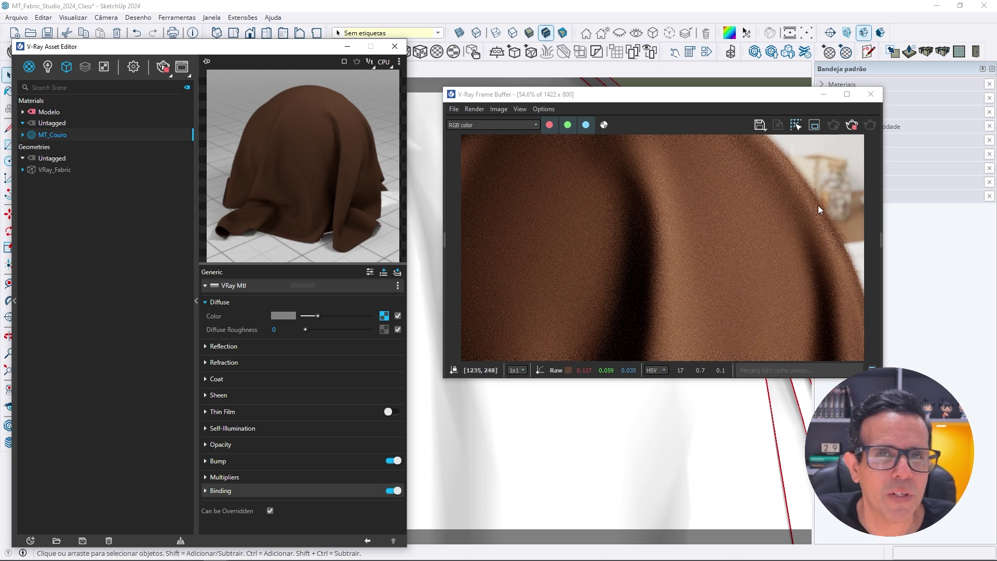
Step: Turn off the camera's Depth of Field in the V-Ray render settings and return to the materials
click(134, 67)
click(98, 179)
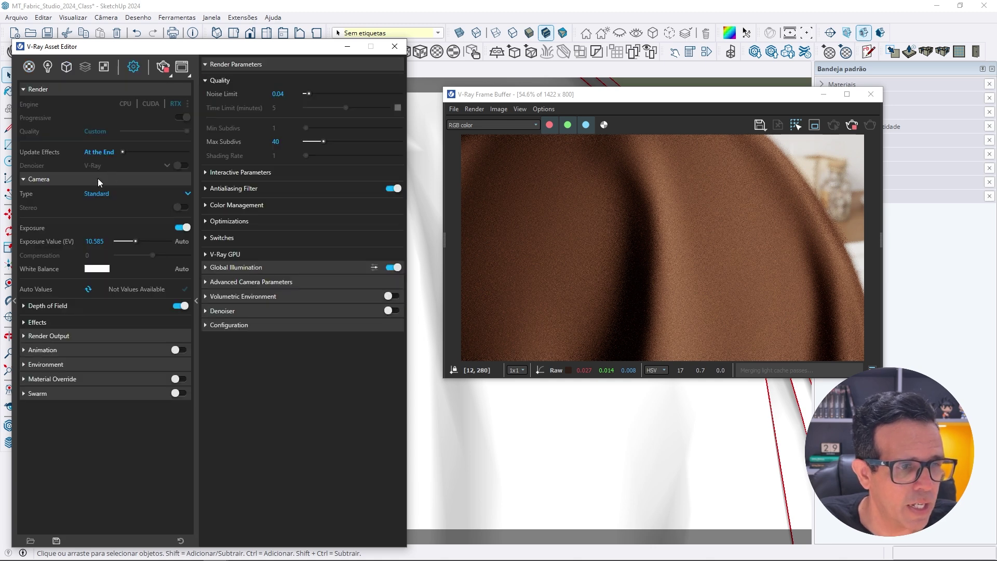
click(181, 305)
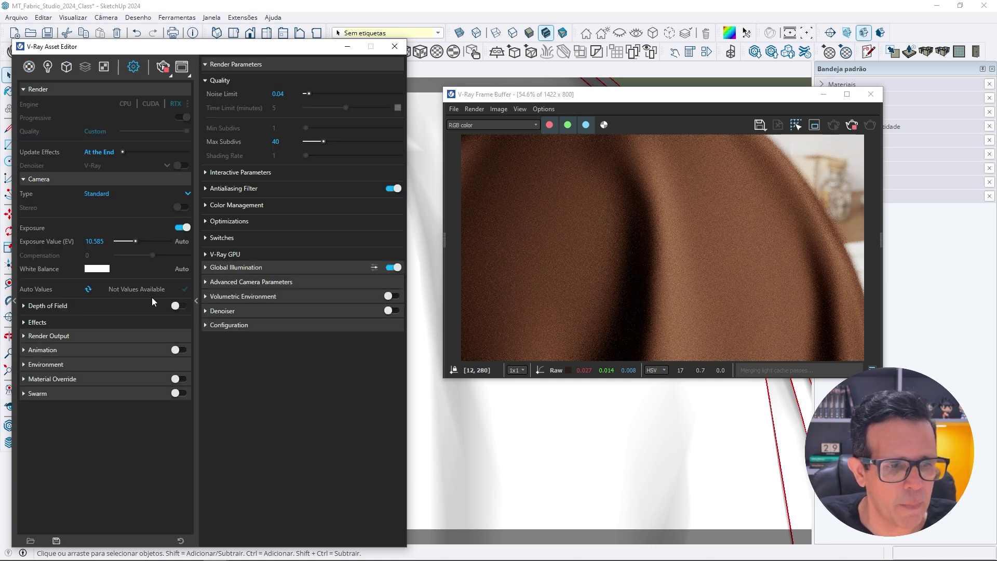
click(29, 68)
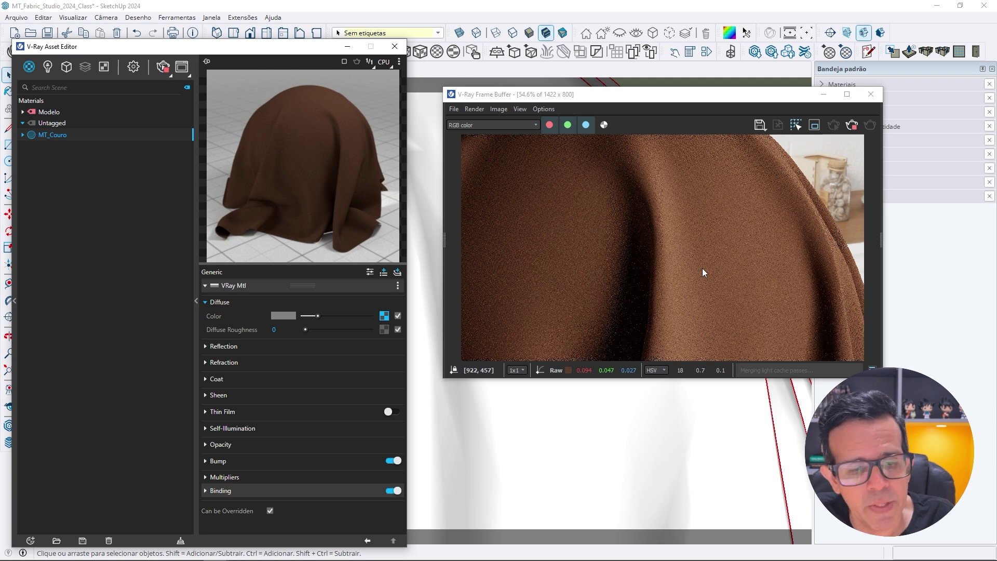
Step: Set the albedo bitmap's linked Repeat U/V to 0.5 in its texture placement and return to the MT_Couro parameters
click(385, 316)
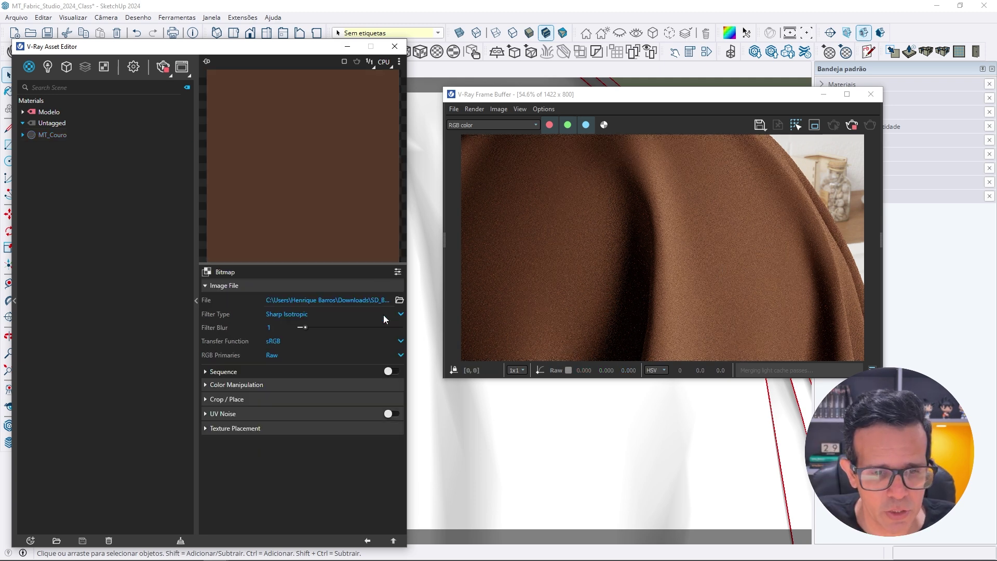
click(280, 428)
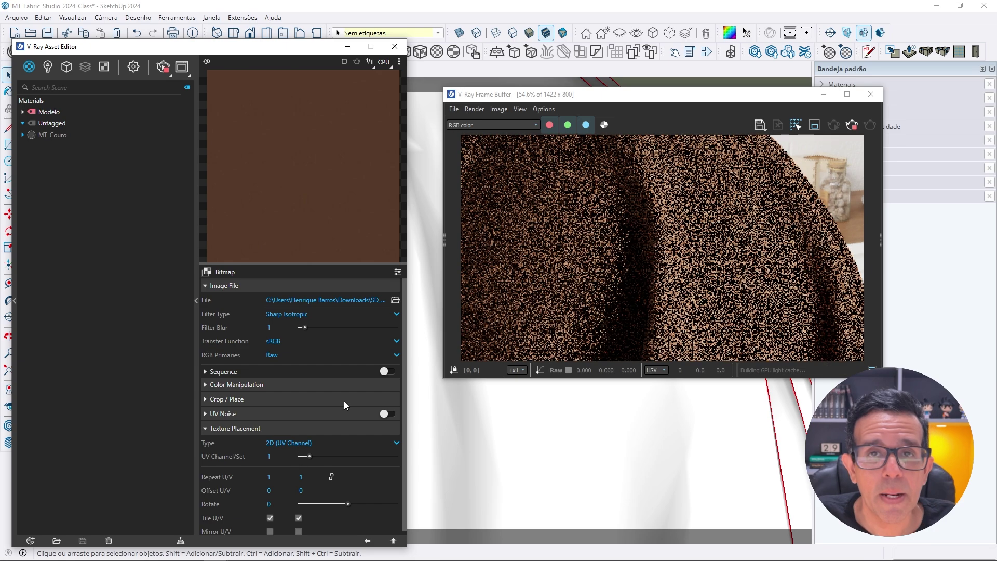
click(331, 477)
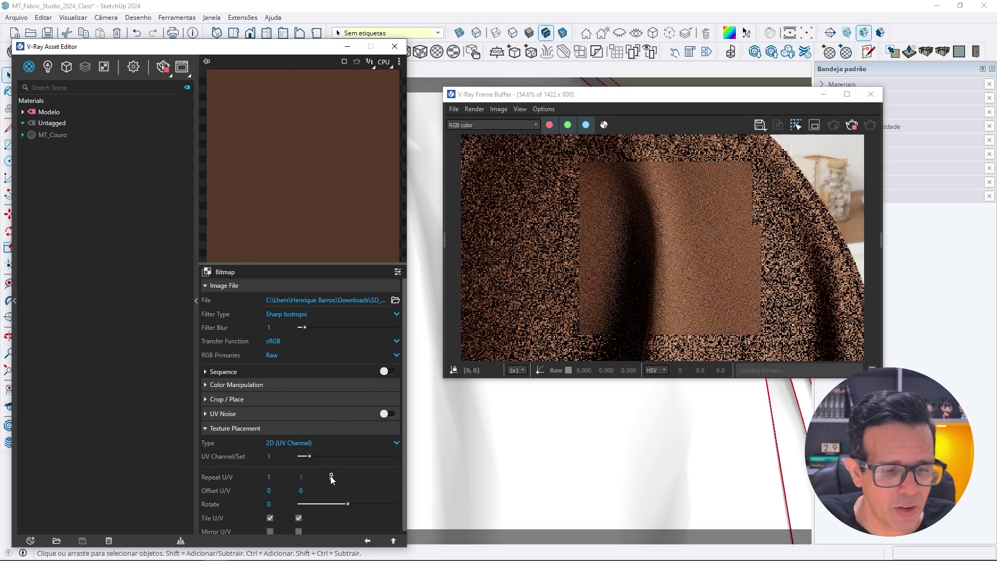
click(286, 478)
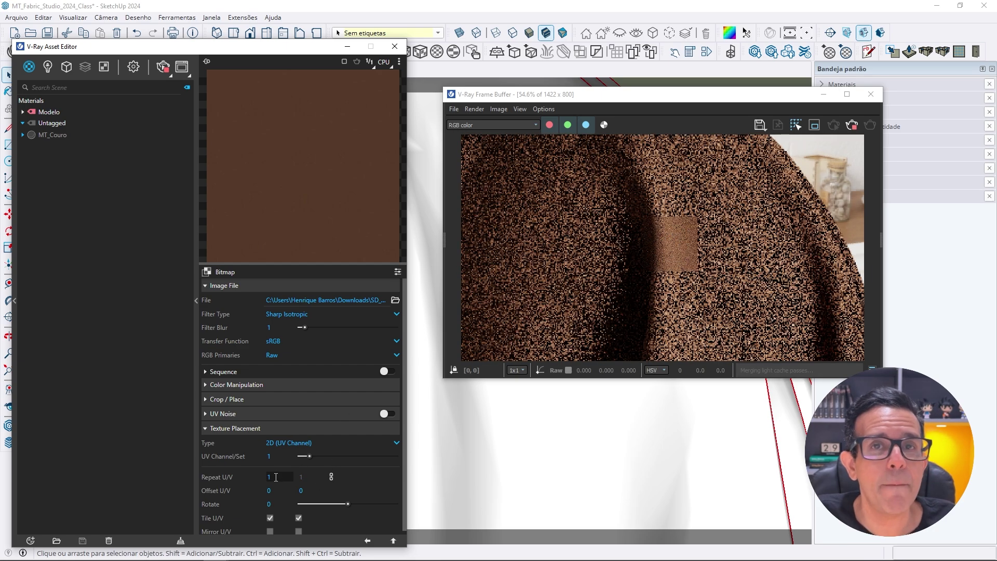
double_click(279, 476)
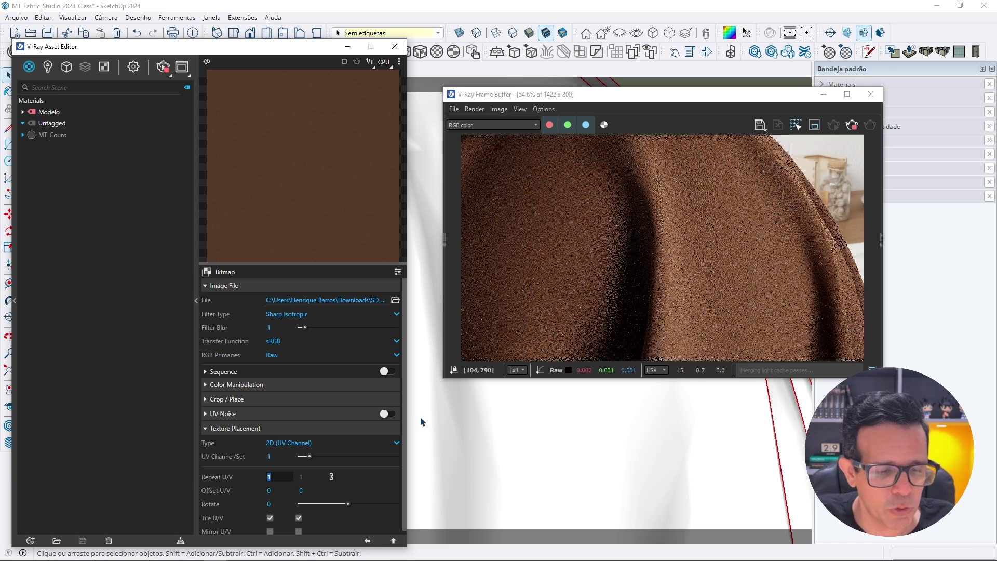
text(.5)
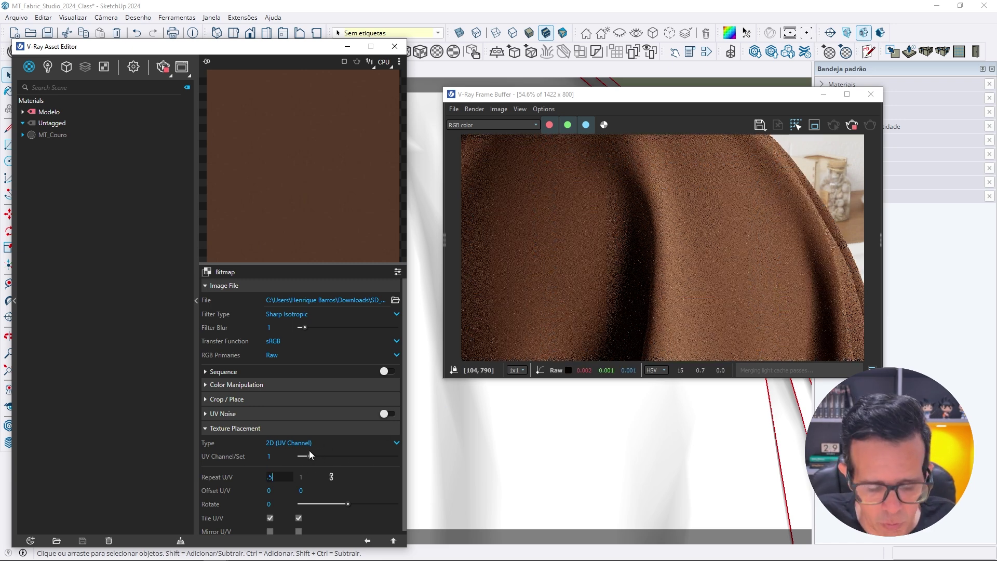
key(Return)
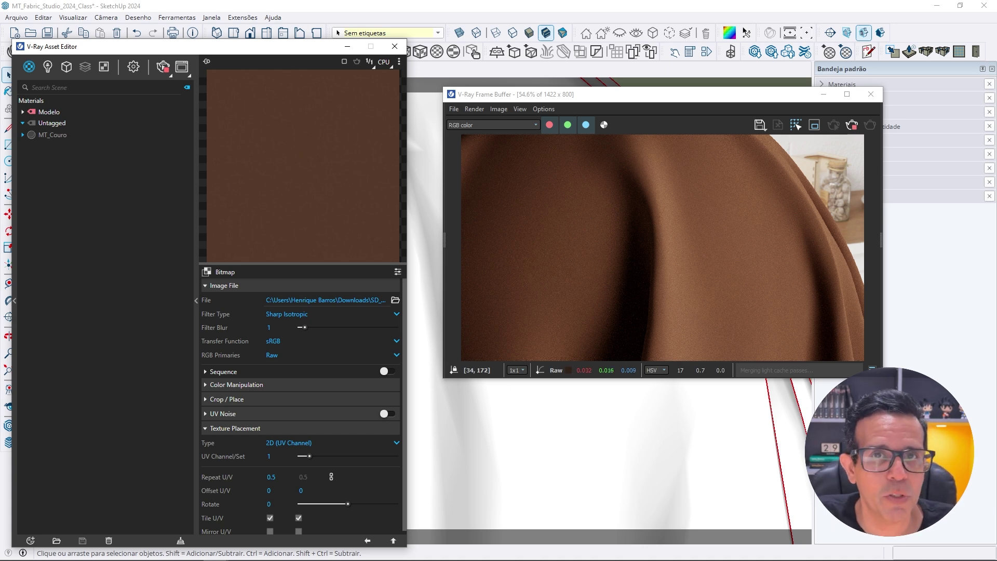
click(367, 542)
Step: Wrap MT_Couro's diffuse color texture in a Mix (Operator) map
right_click(384, 316)
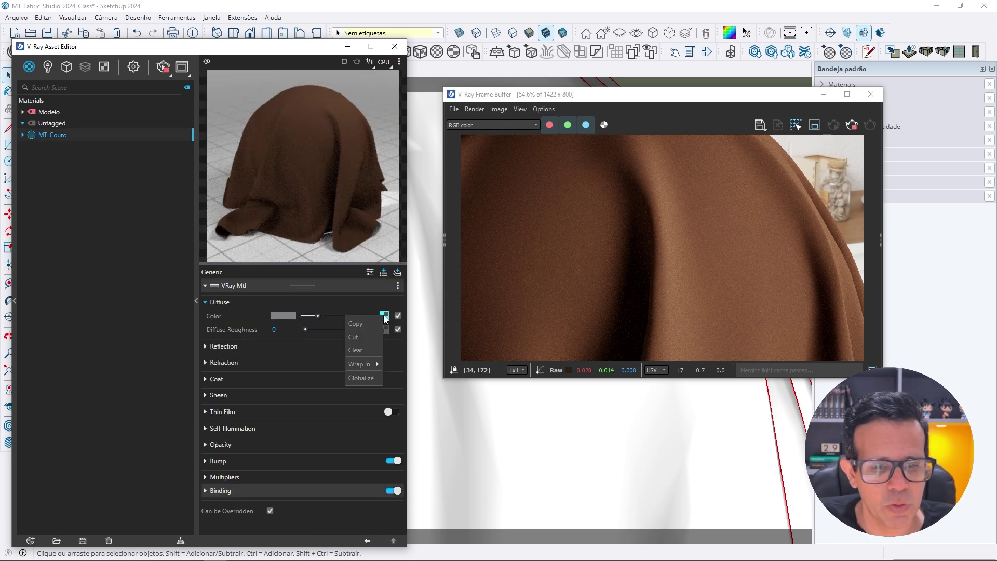
mouse_move(358, 365)
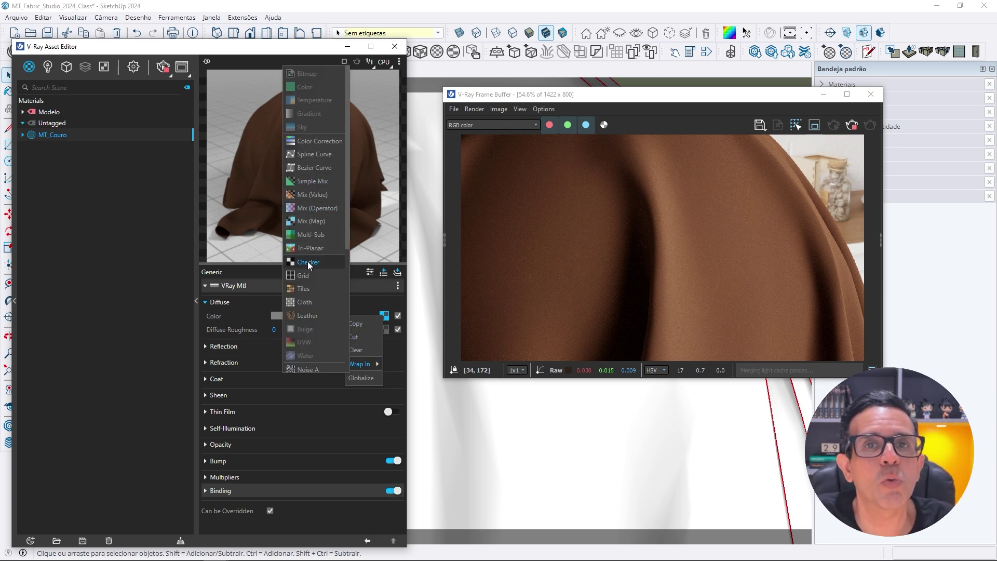
click(307, 208)
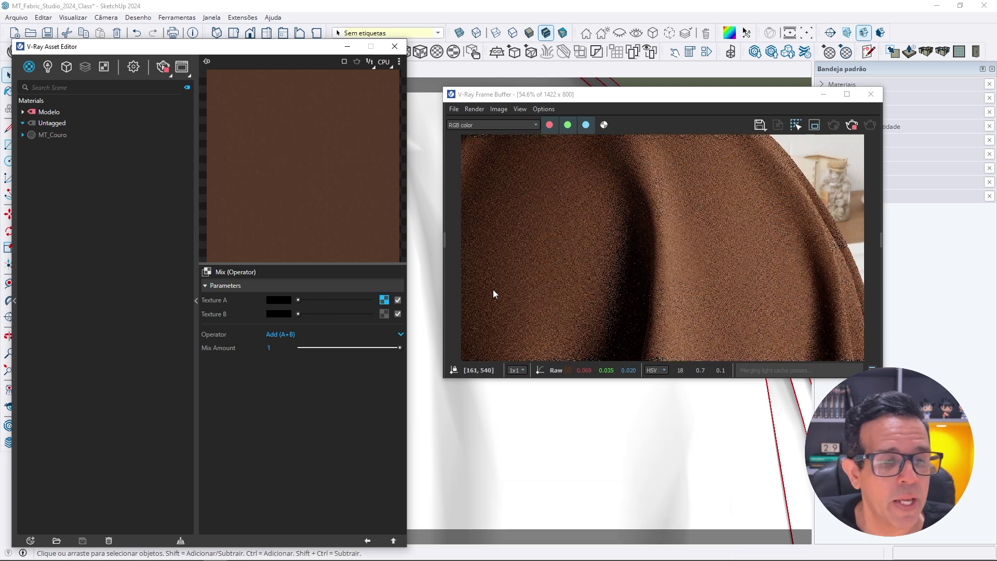
Step: Load SD_Buffalo_Leather_Brown_AO.png as a Bitmap in Texture B of the mix, with its Transfer Function set to None
click(385, 314)
click(353, 76)
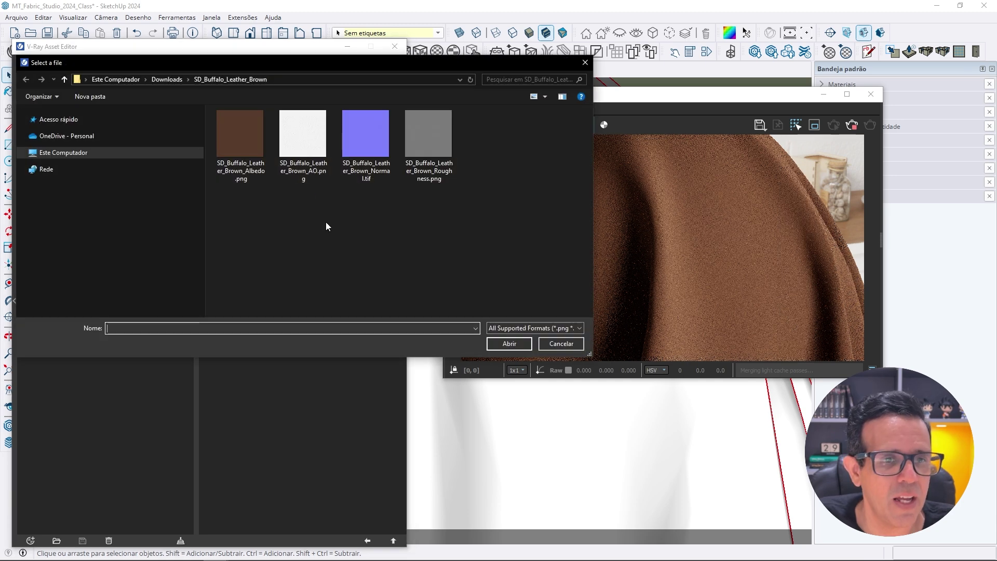
click(298, 155)
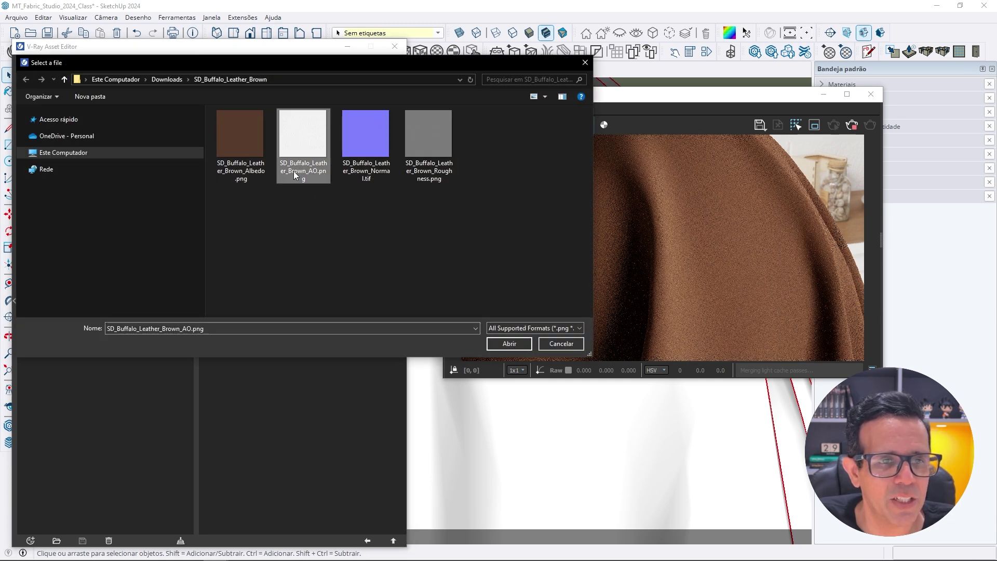
click(510, 343)
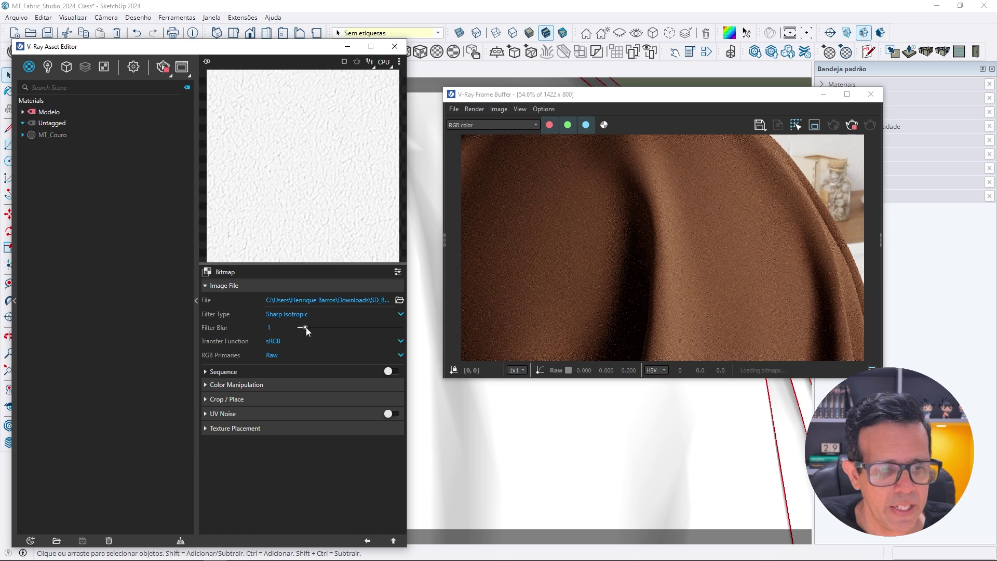
click(275, 342)
click(274, 355)
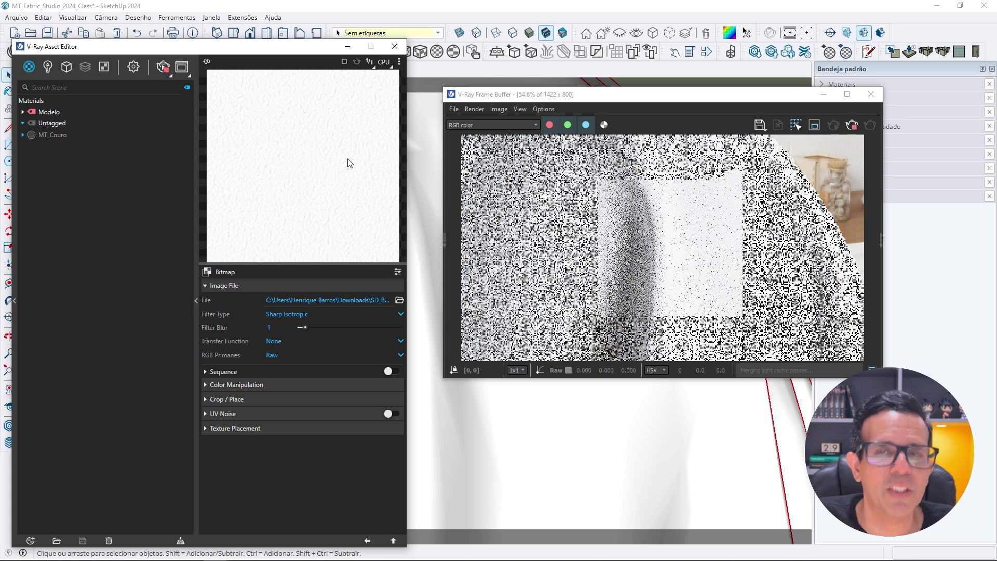
Step: Set the AO bitmap's linked Repeat U/V to 0.5 and return to the Mix (Operator) parameters
click(283, 428)
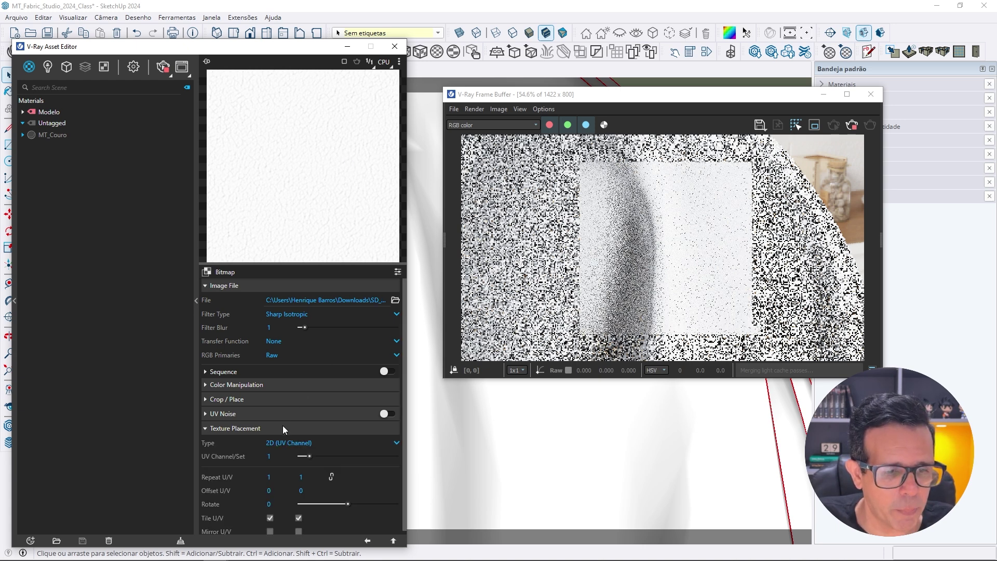
click(332, 477)
click(269, 477)
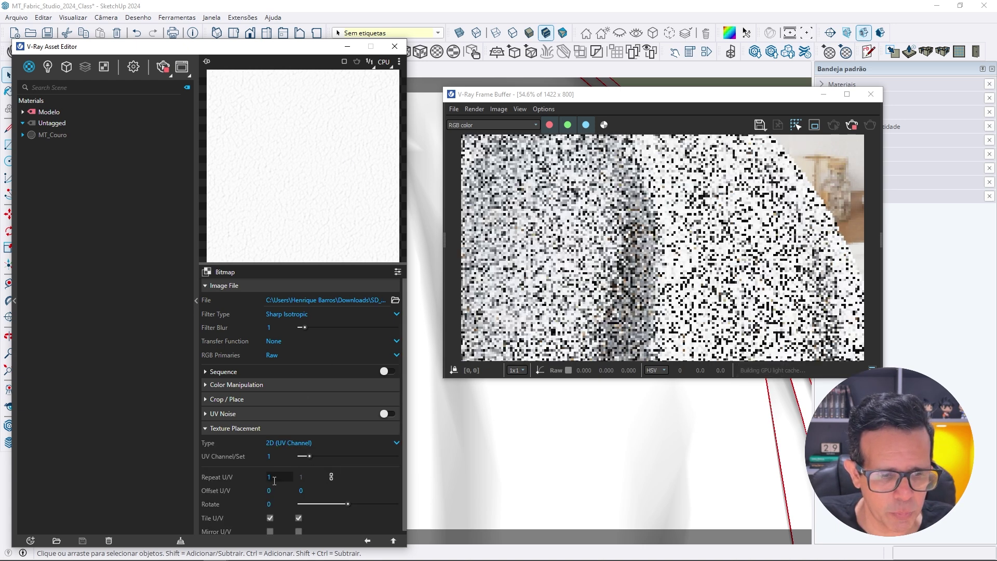
text(.5)
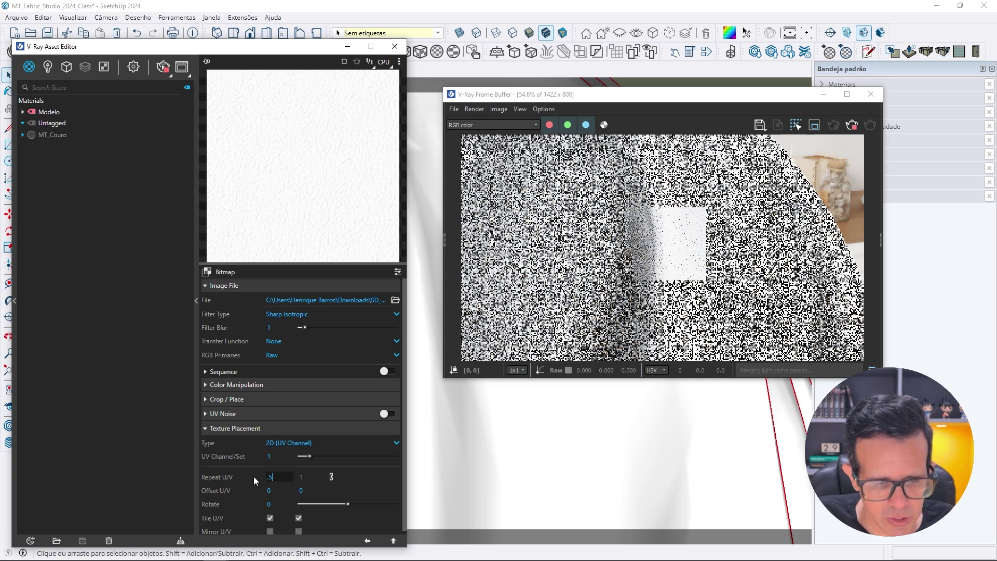
key(Return)
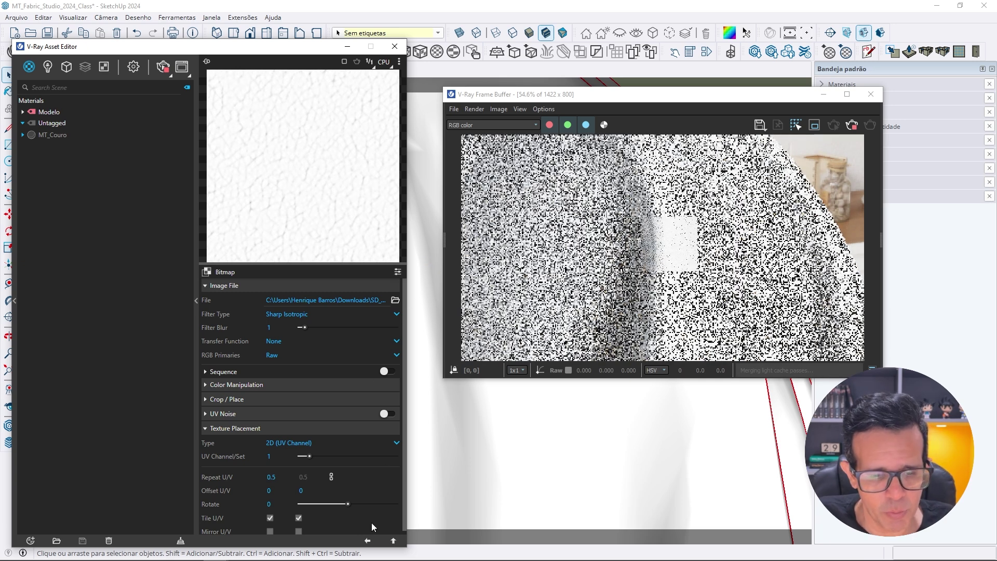
click(368, 541)
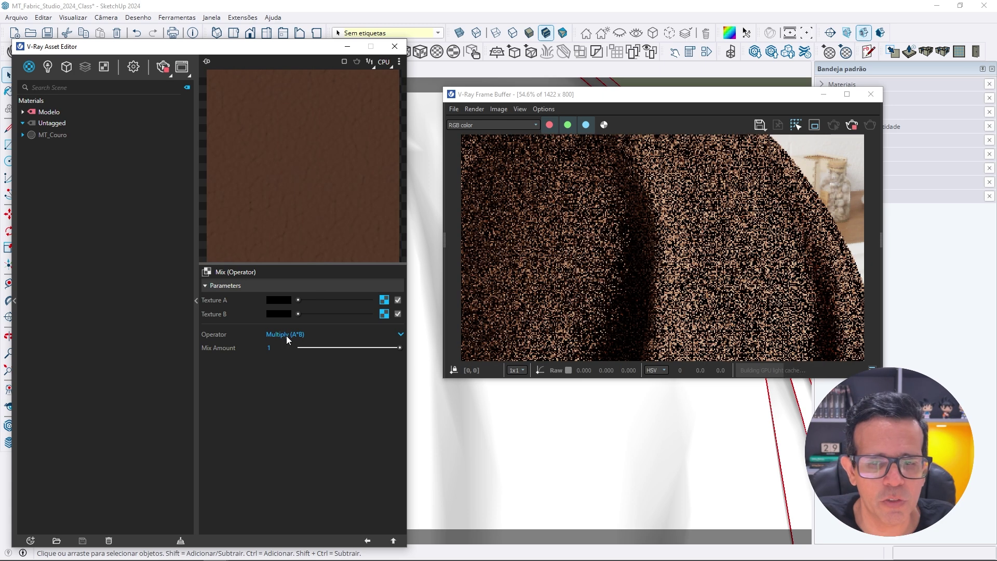
Step: Set the mix operator to Multiply (A*B) and examine the leather creases up close in the render
click(286, 336)
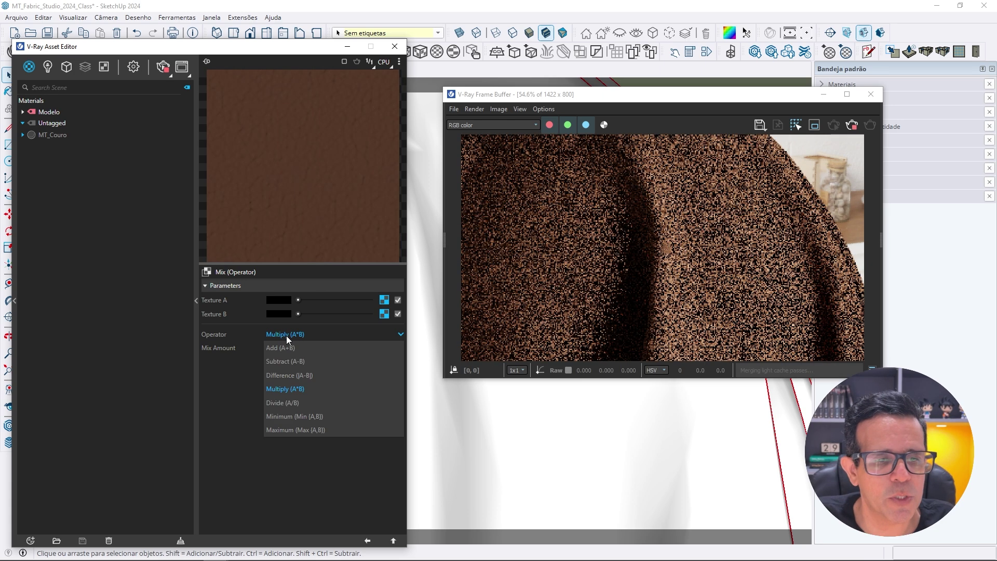
click(244, 410)
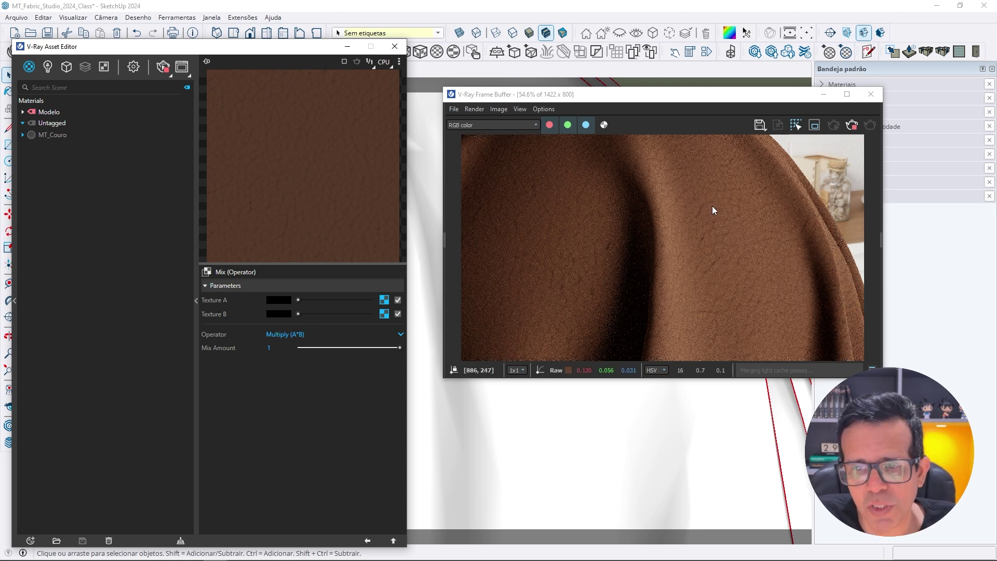
scroll(712, 206, up, 1)
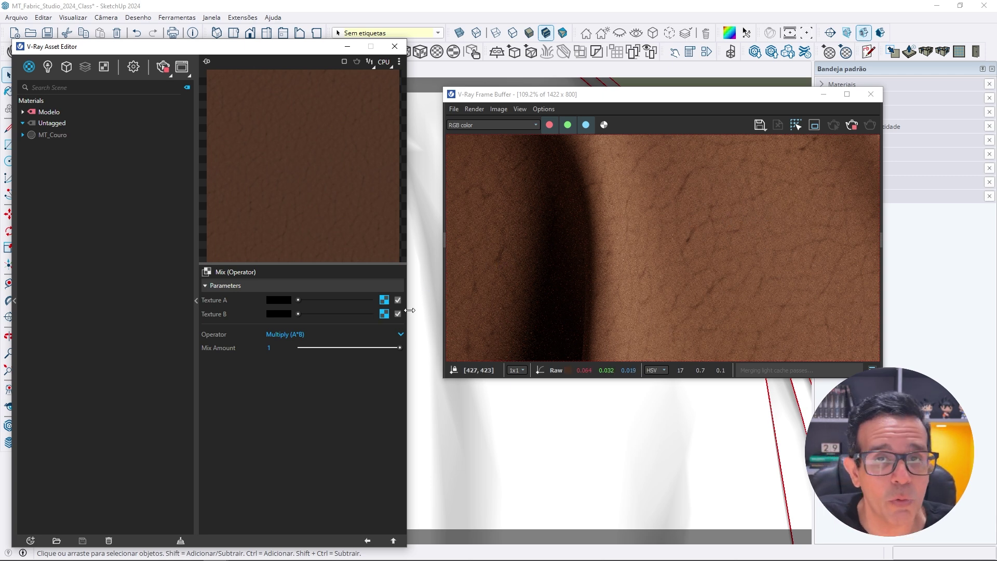
scroll(703, 239, down, 2)
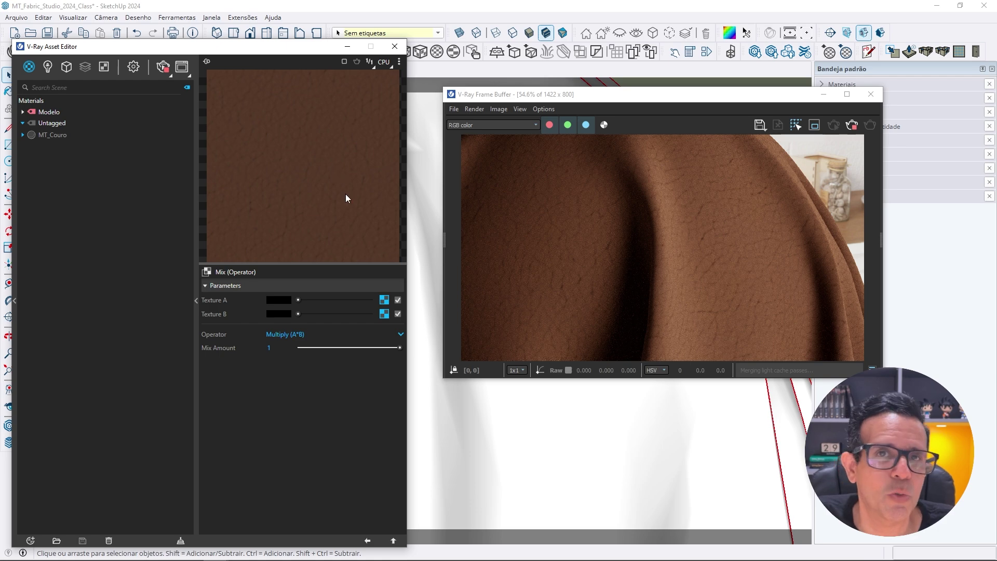
Step: Compare Mix Amounts of 0.62 and 0.79, settle on 0.99, and return to the MT_Couro parameters
drag(400, 348, 363, 347)
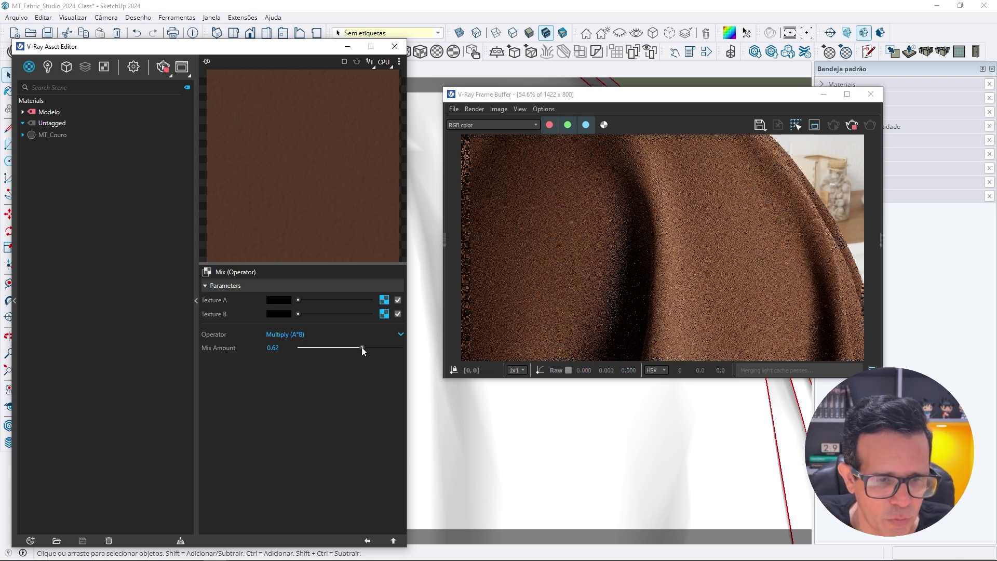
drag(362, 346, 378, 348)
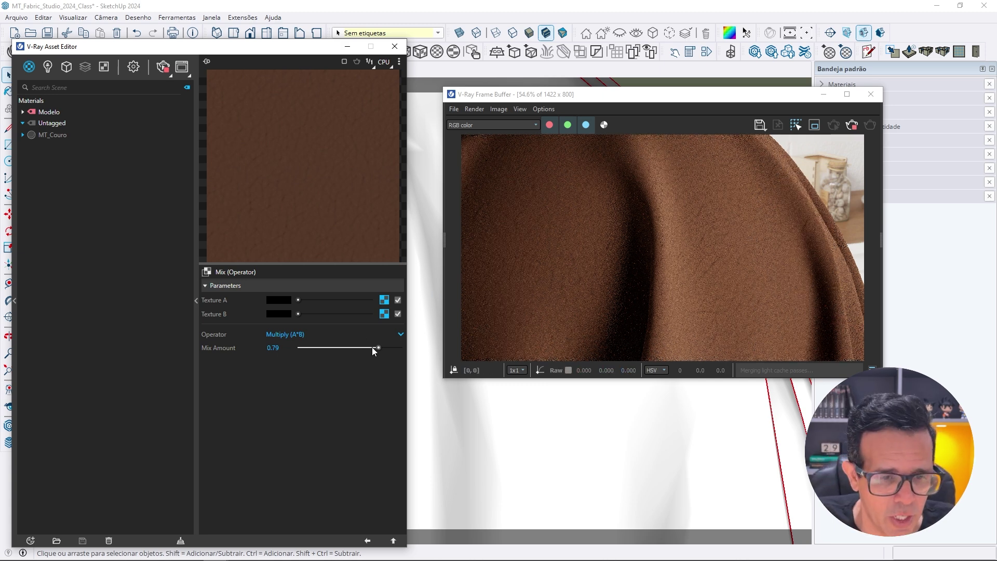
drag(379, 347, 399, 348)
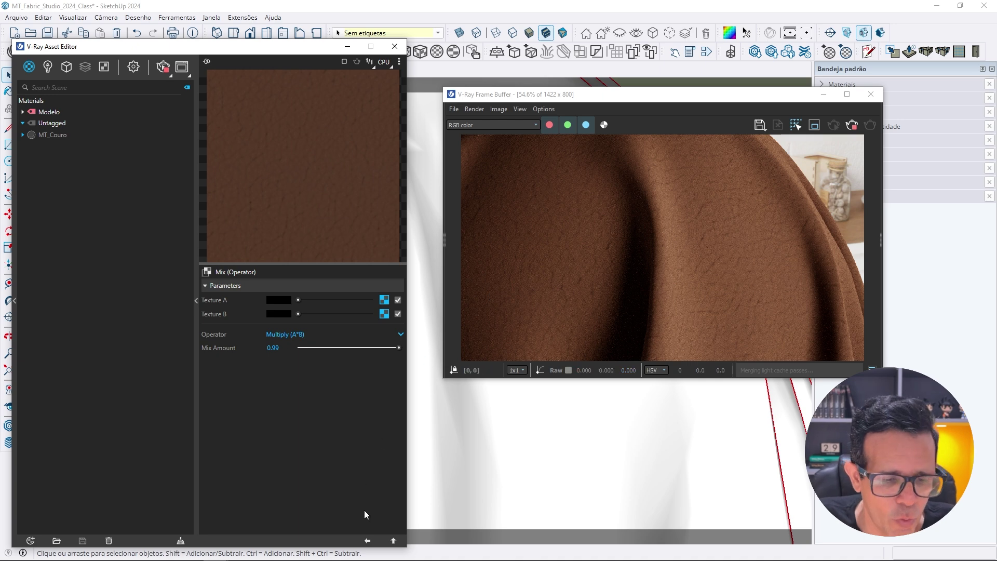
click(368, 541)
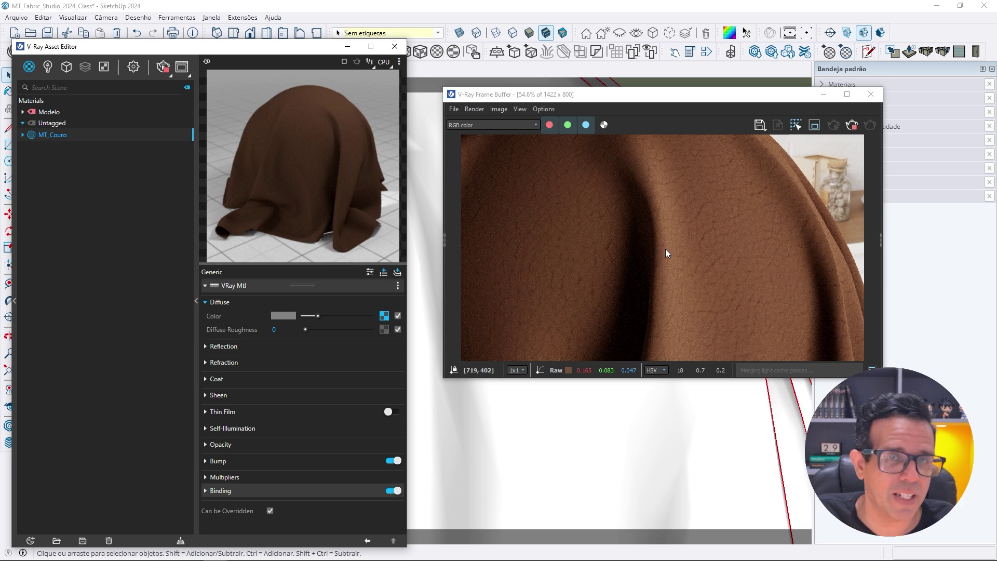
Step: Set MT_Couro's refraction IOR to 1.5
click(206, 363)
click(280, 390)
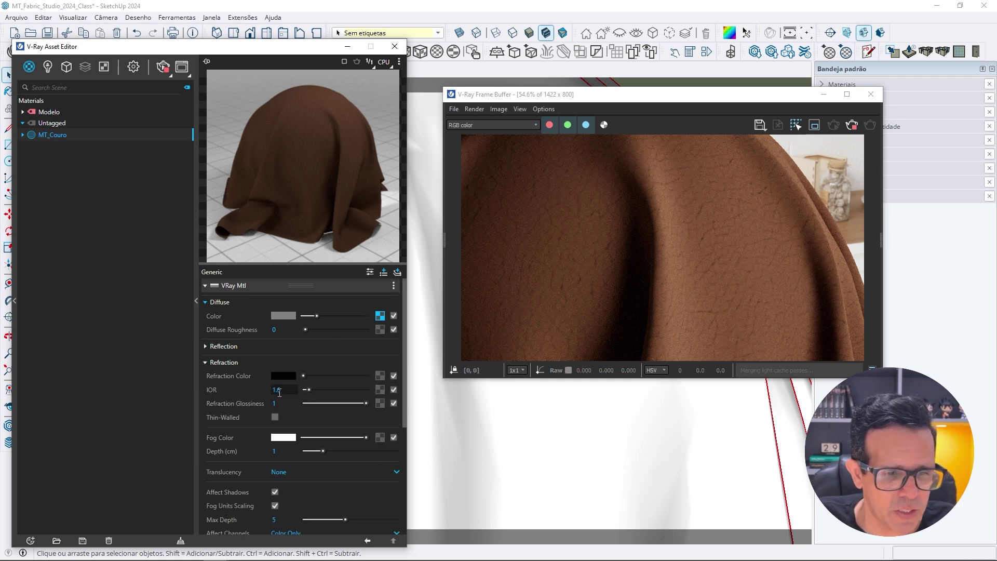
drag(277, 393, 285, 393)
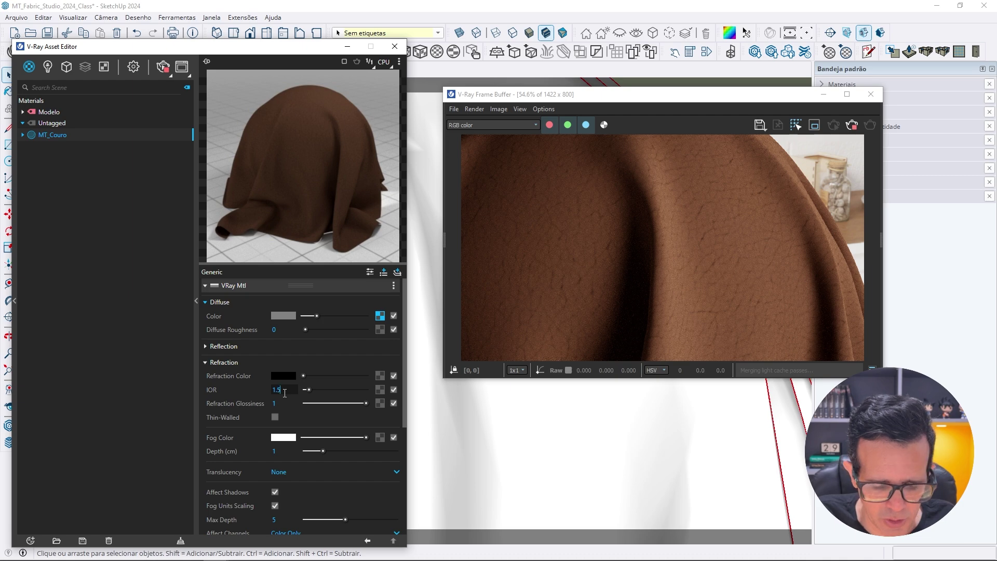
key(Return)
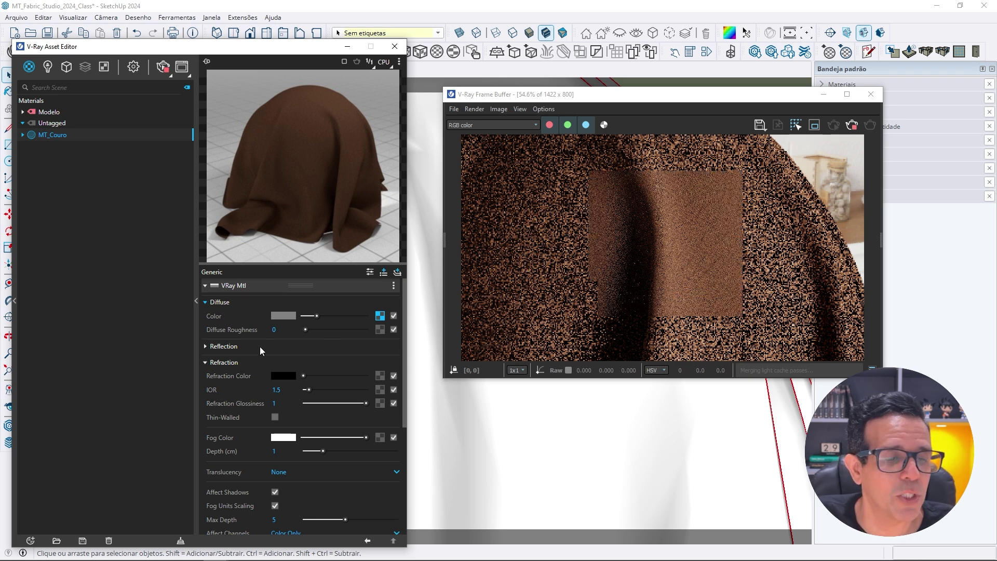
Step: Raise MT_Couro's Reflection Color to full white
click(206, 346)
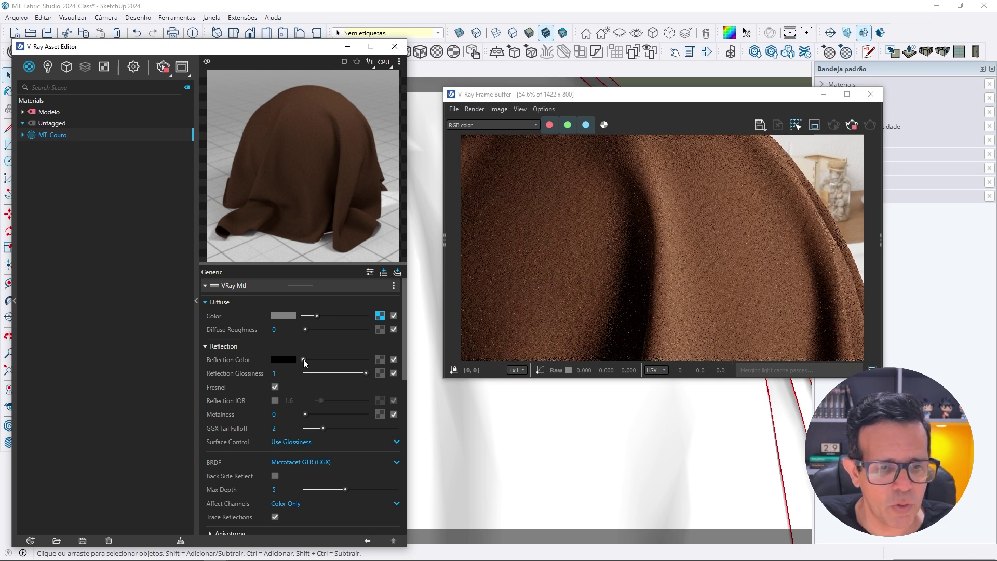
drag(304, 360, 374, 361)
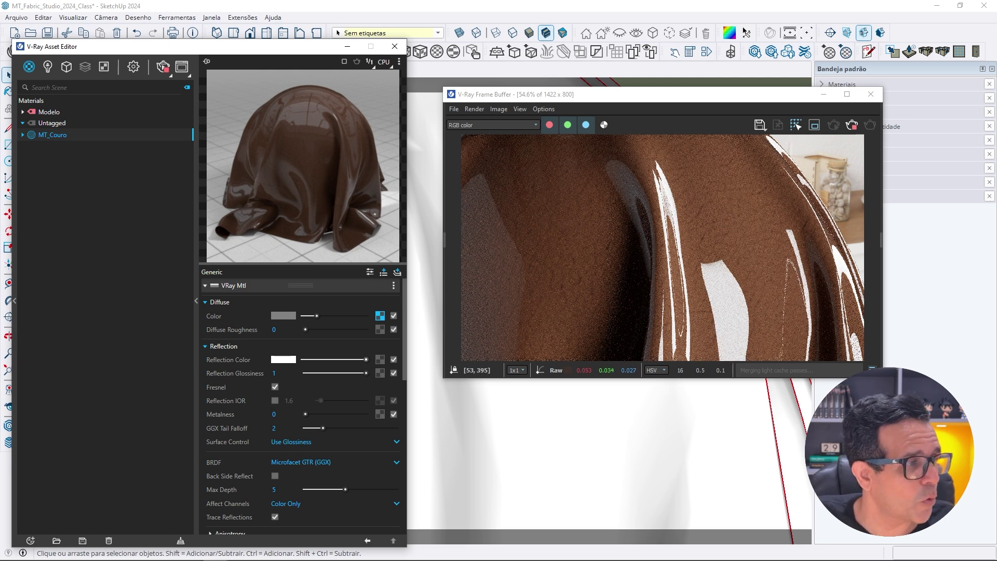
Step: Check the texture files in the SD_Buffalo_Leather_Brown folder and set MT_Couro's surface control to Use Roughness
drag(0, 179, 346, 147)
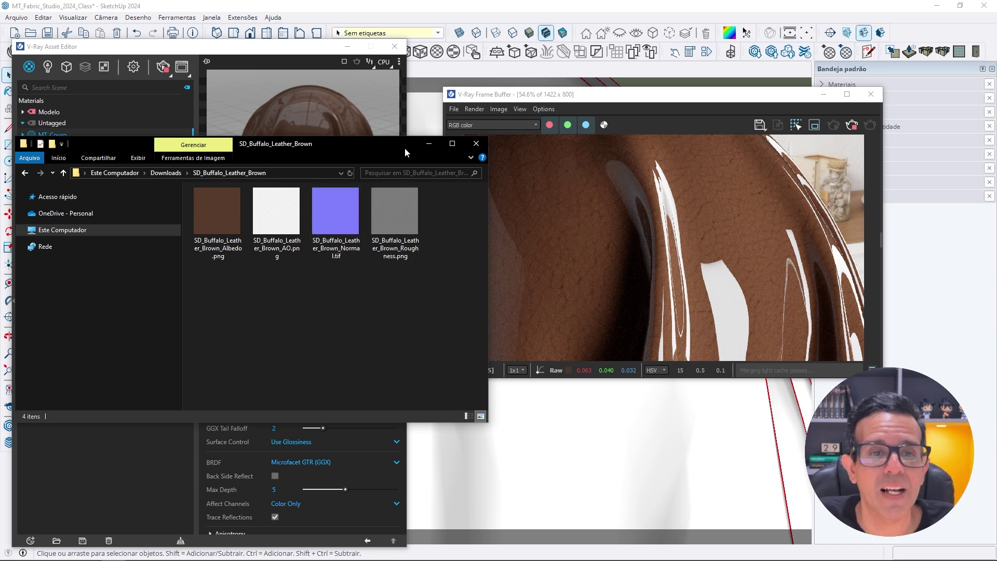
drag(391, 147, 0, 141)
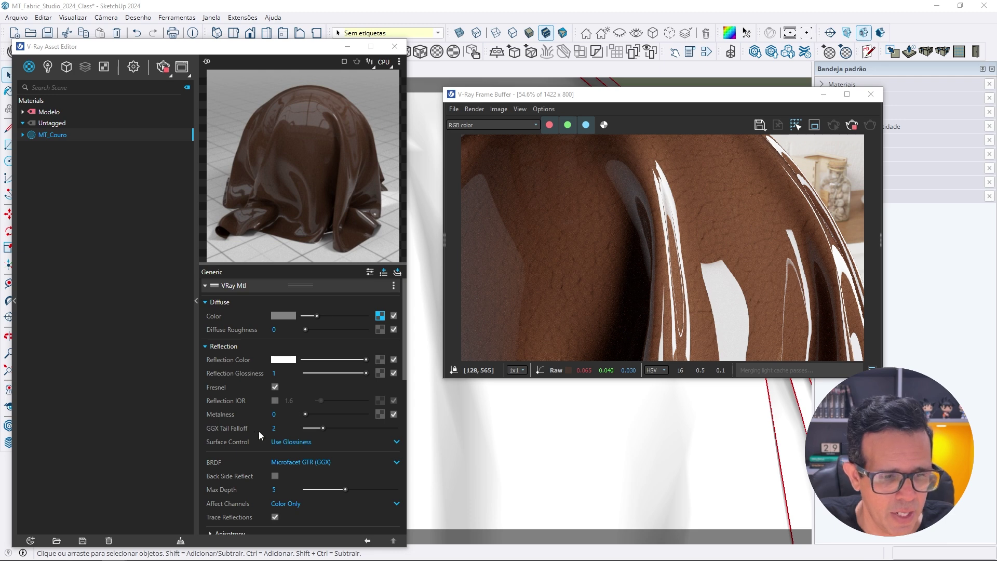
click(292, 441)
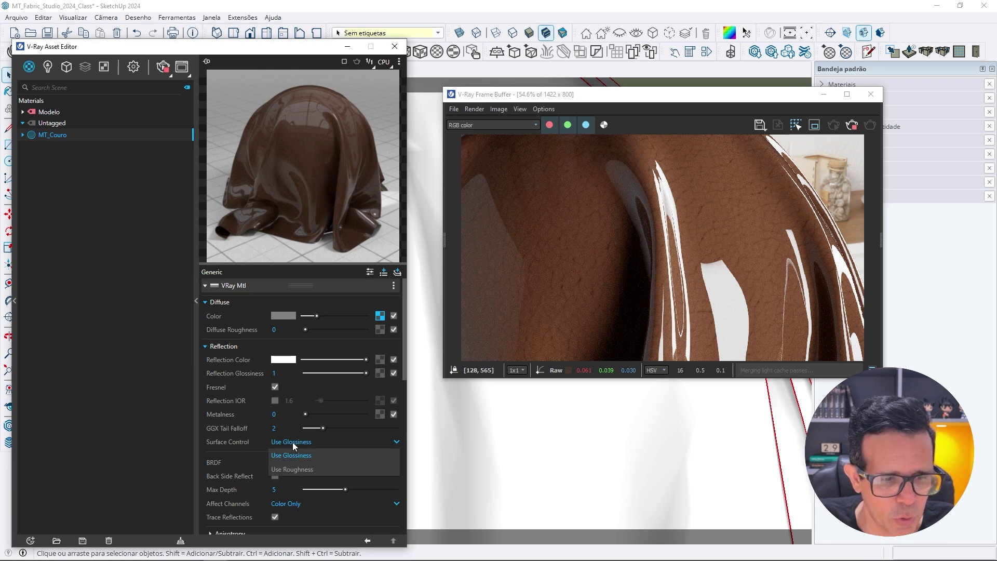
click(300, 471)
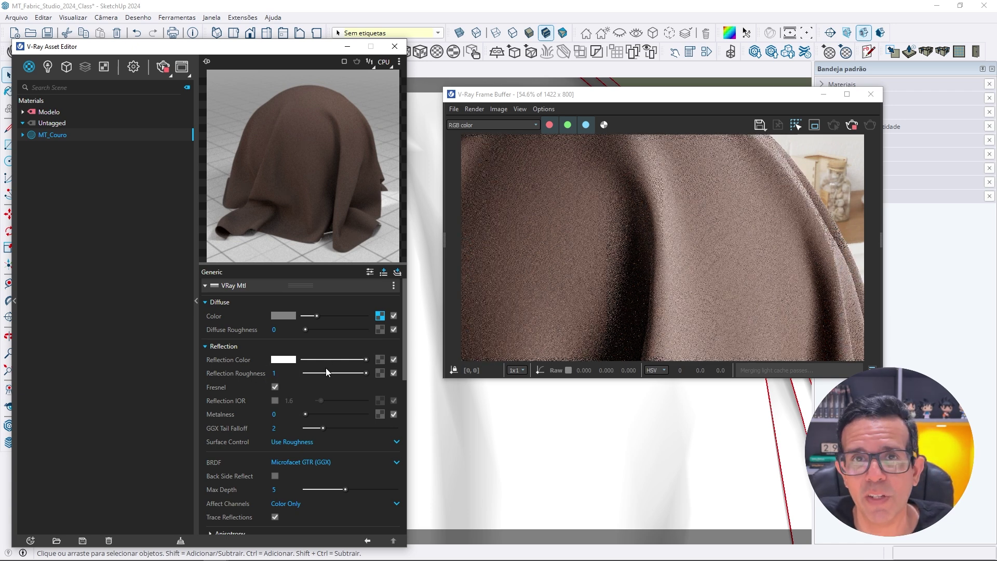
Step: Load SD_Buffalo_Leather_Brown_Roughness.png as a bitmap texture for MT_Couro's Reflection Roughness
click(282, 373)
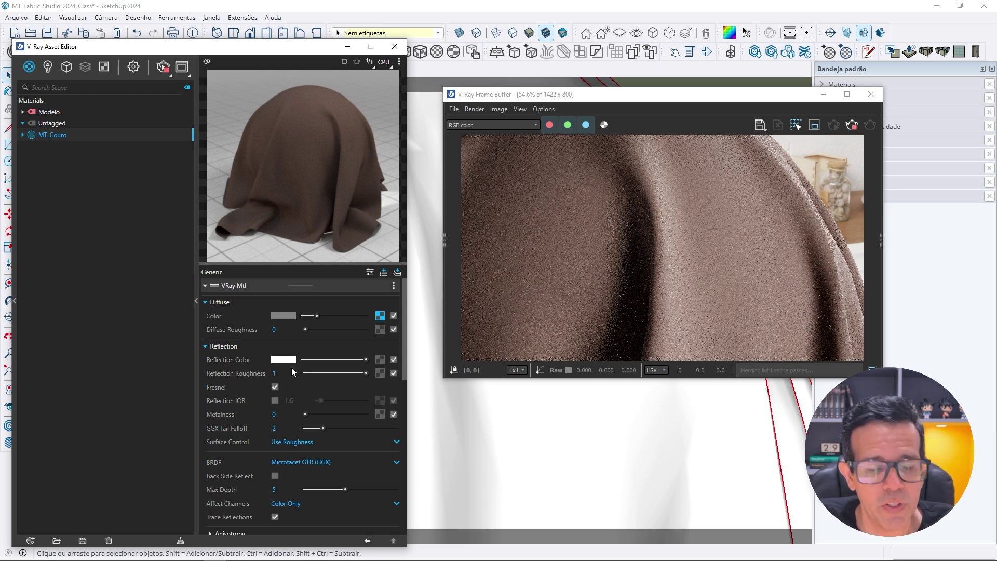
click(380, 370)
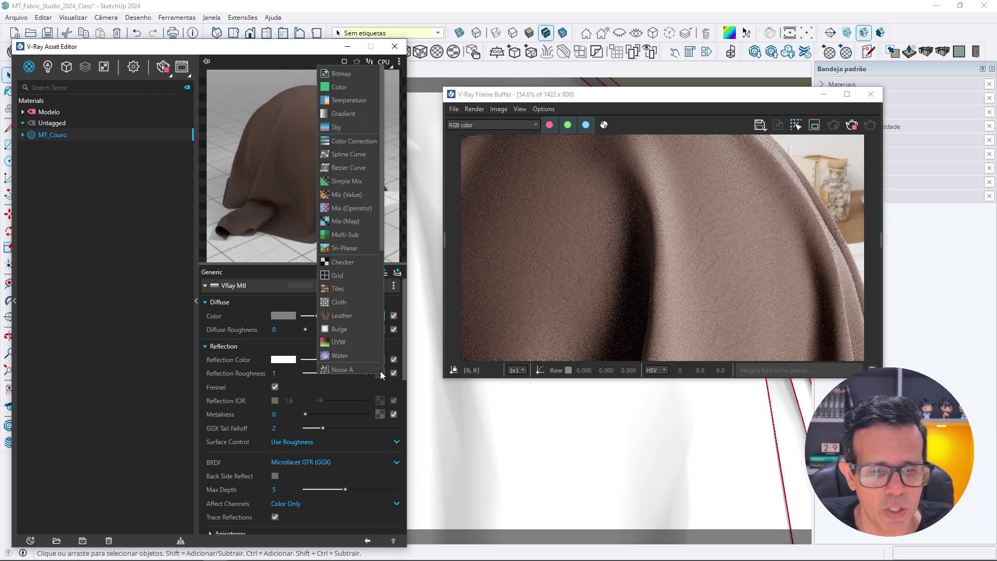
click(348, 75)
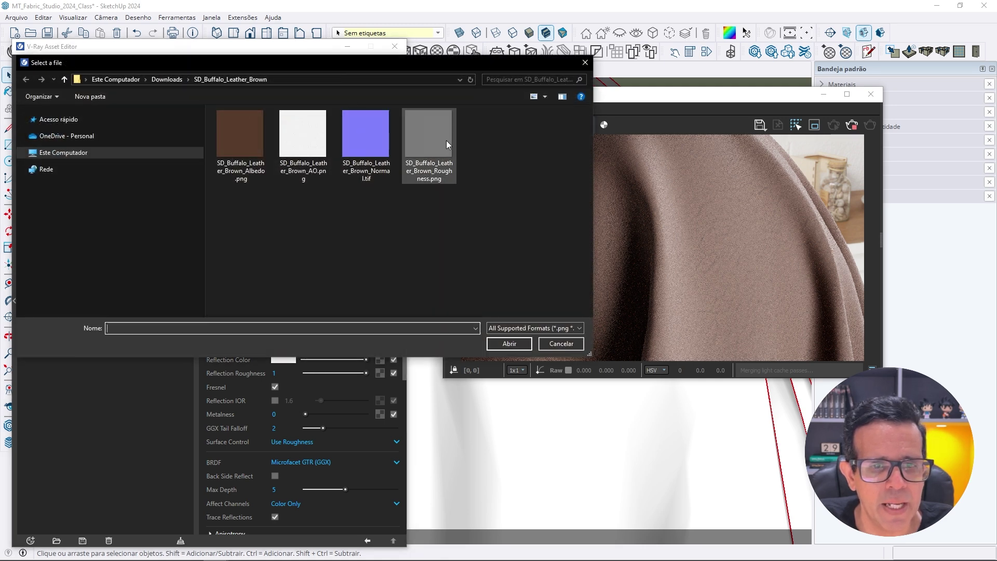
click(444, 141)
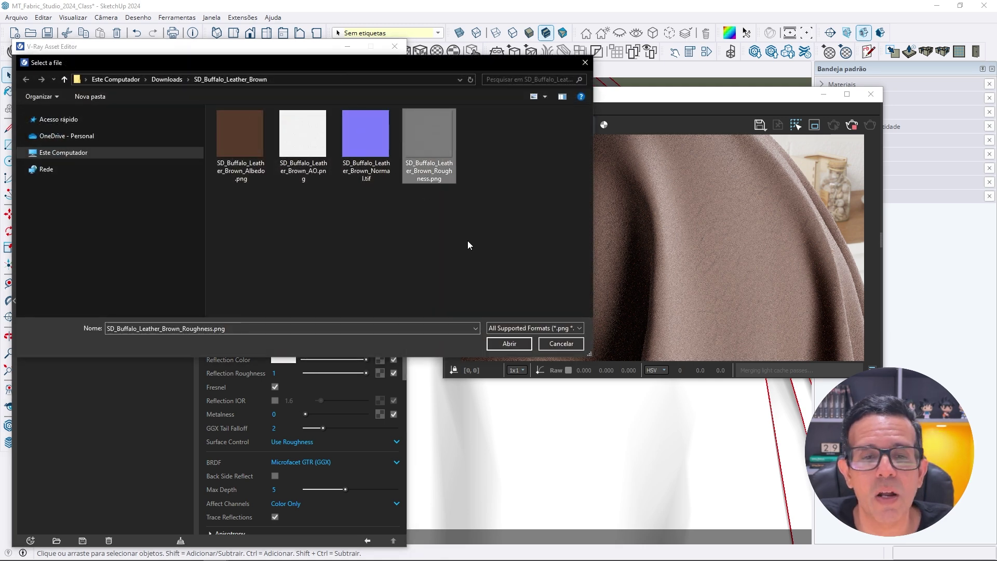
click(515, 345)
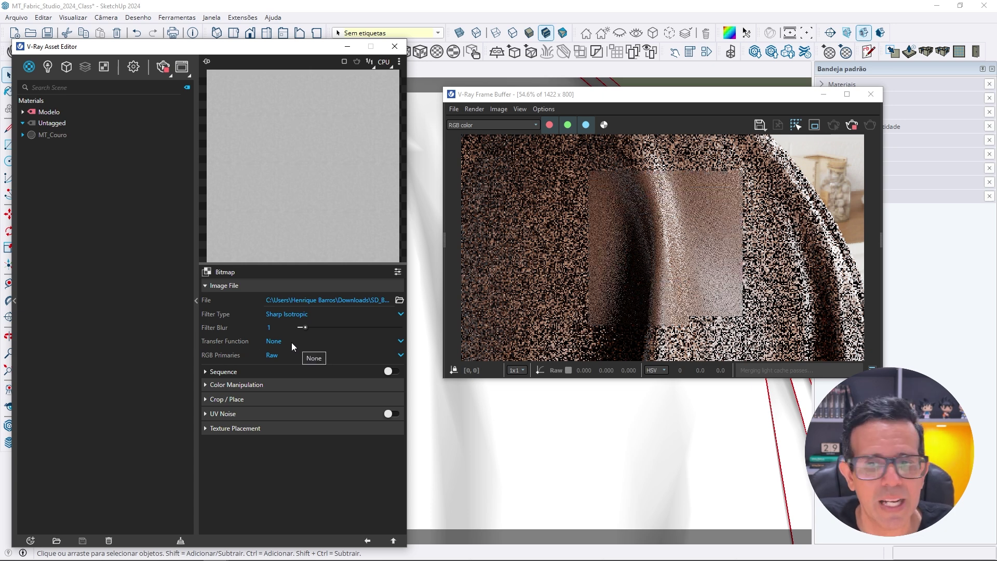
Step: Set the roughness bitmap's Repeat U/V to 0.5 in its texture placement
click(275, 427)
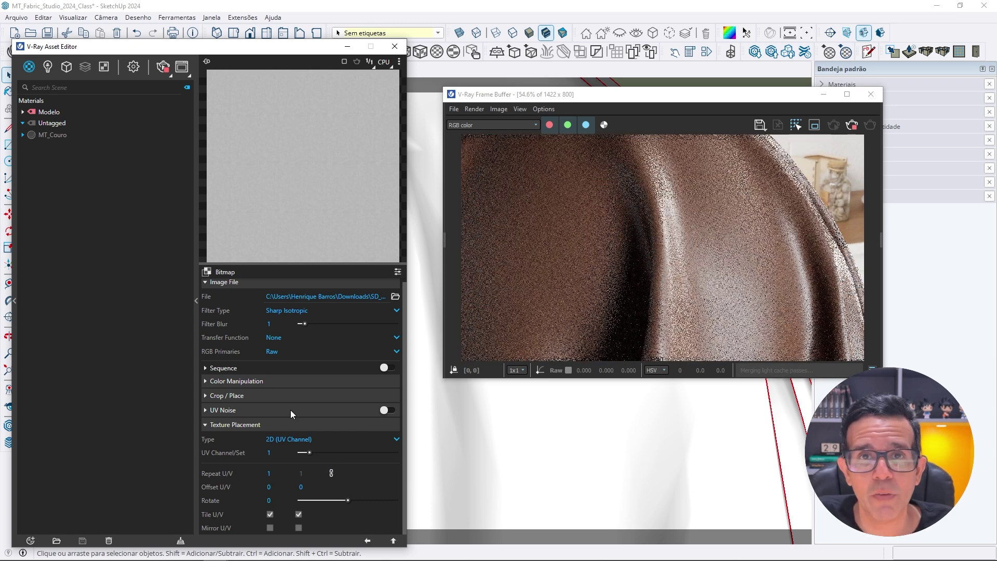
click(269, 473)
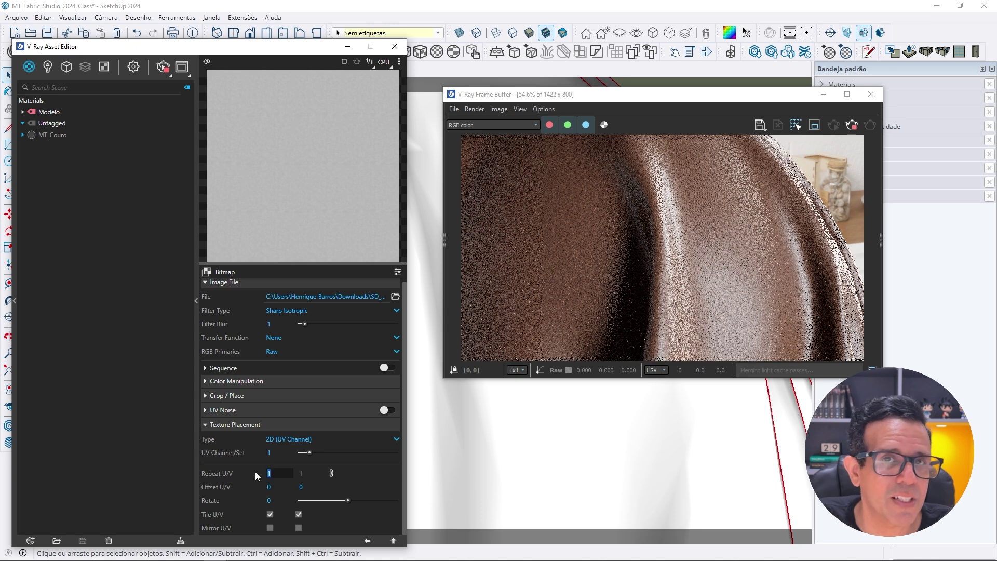
text(.)
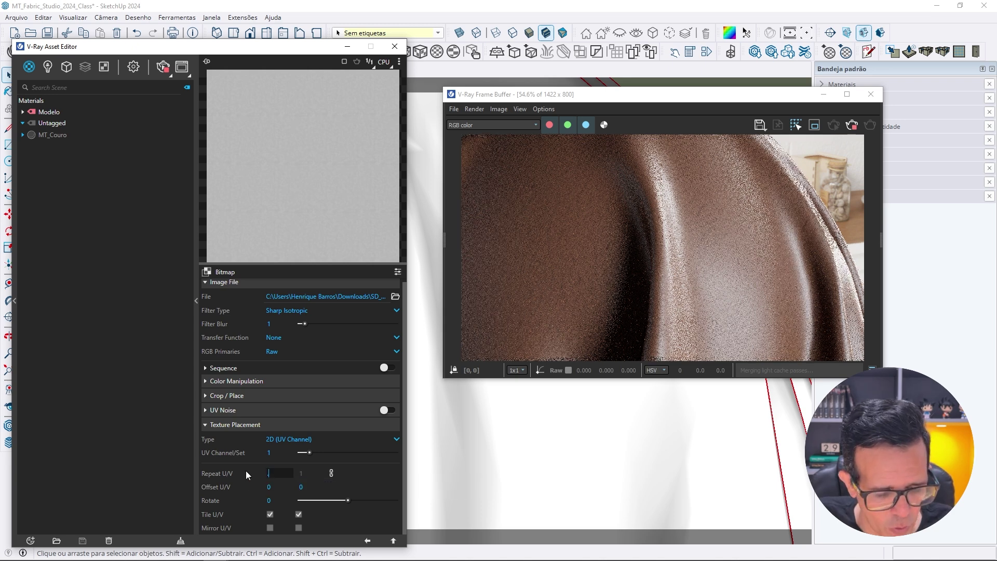
text(5)
key(Return)
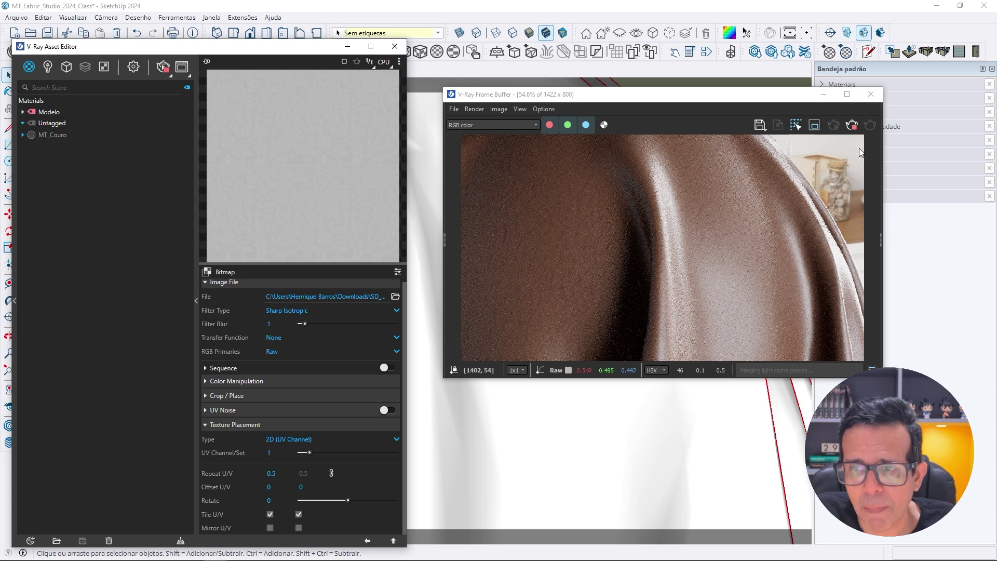
Step: Stop the interactive render and close both the frame buffer and the asset editor
click(852, 128)
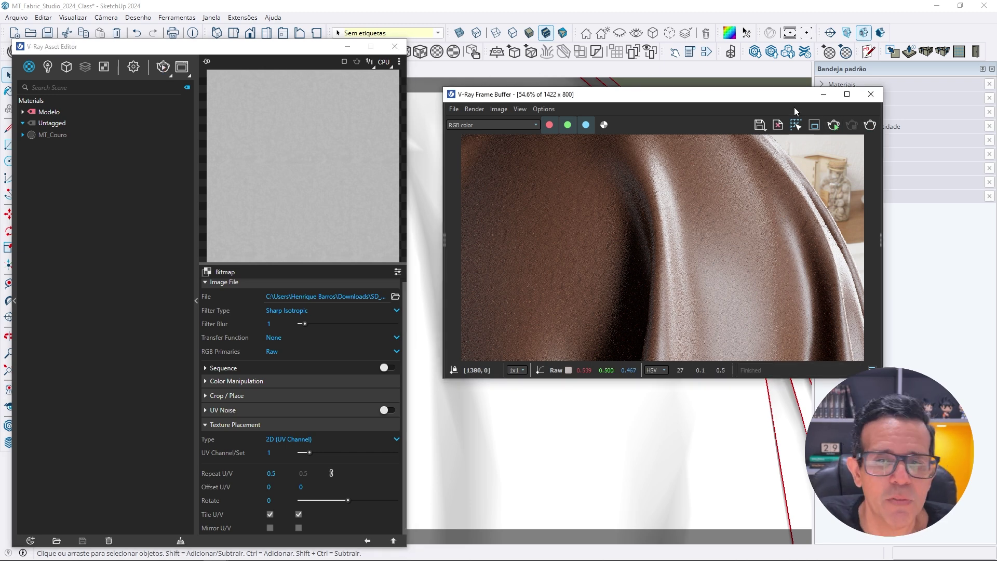
click(871, 94)
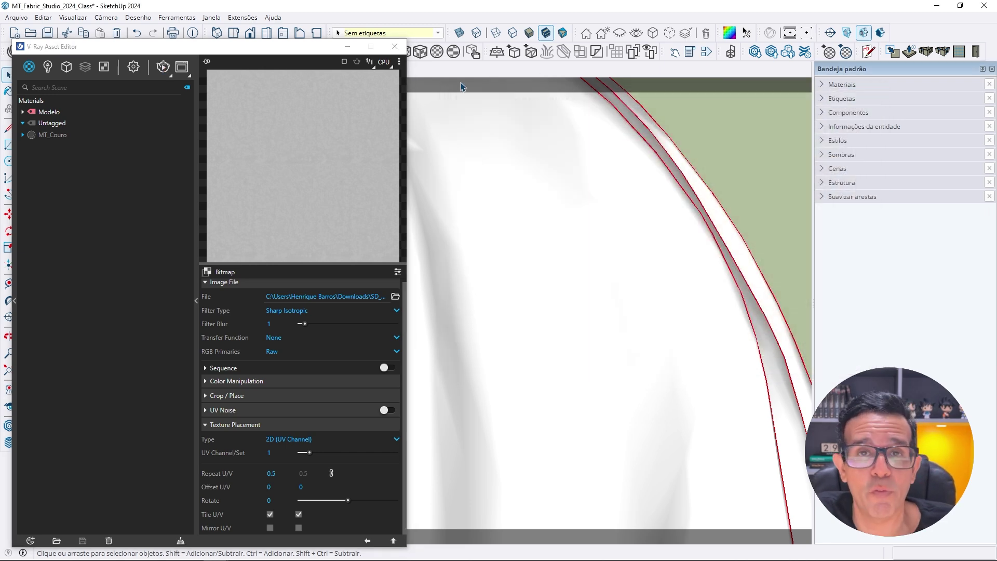
click(395, 46)
Step: Run an interactive render of the whole draped fabric and examine the leather's reflections and folds
scroll(436, 268, down, 5)
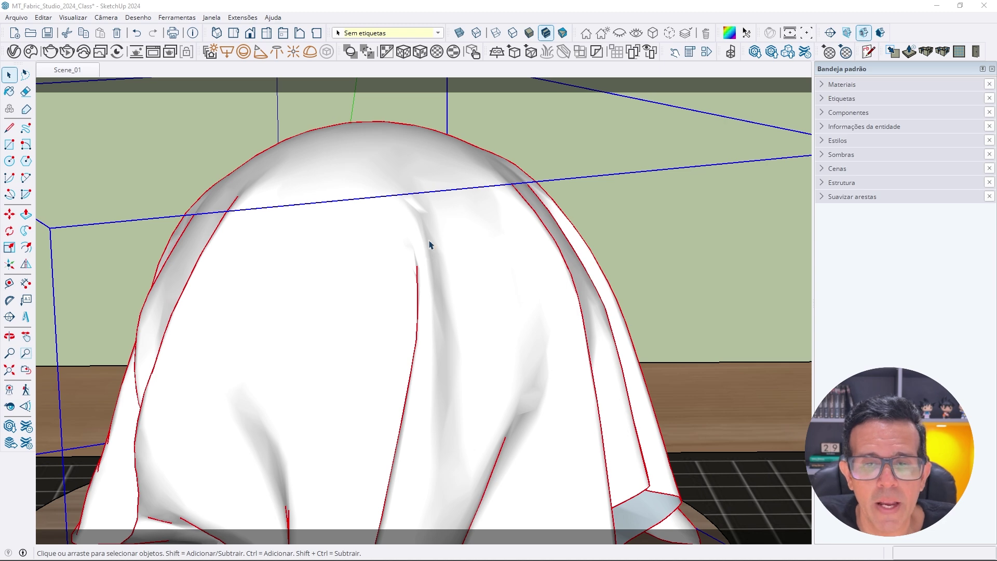
scroll(593, 229, down, 5)
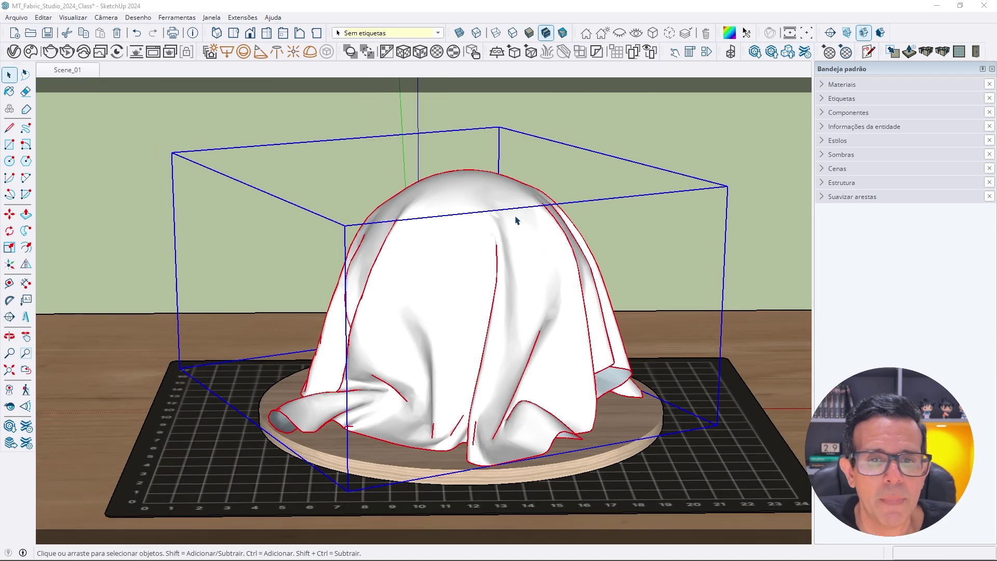
scroll(518, 221, up, 2)
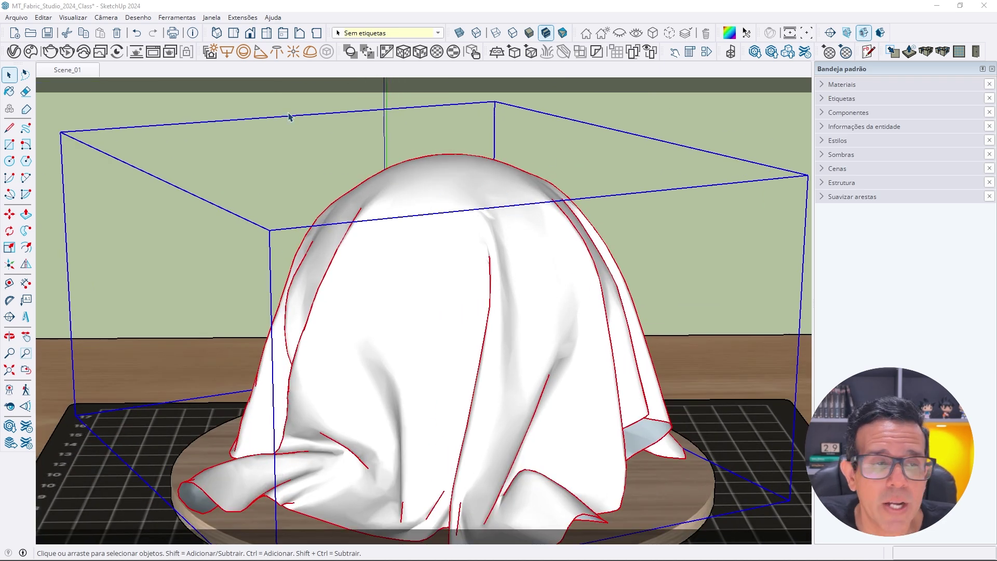
click(68, 52)
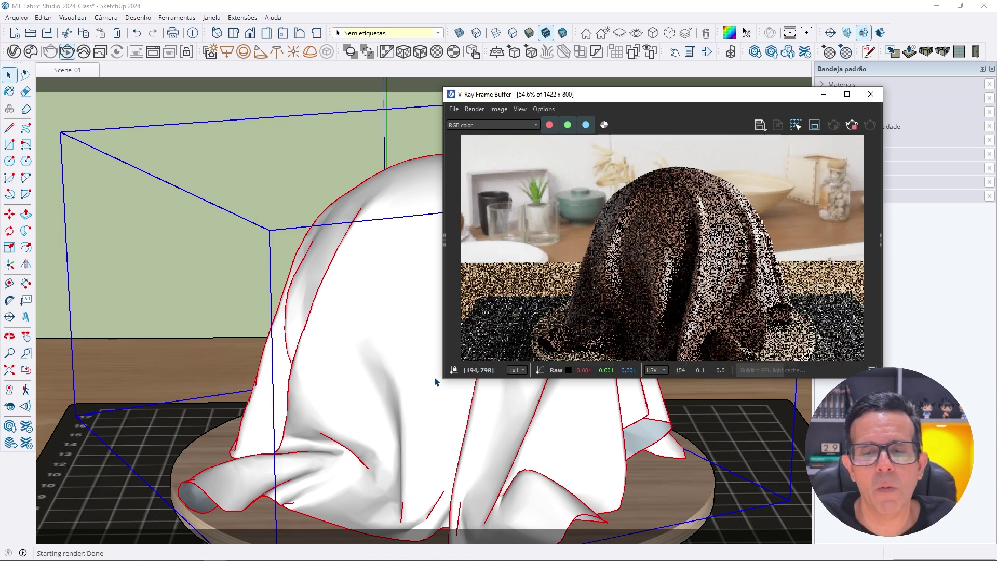
scroll(786, 229, down, 2)
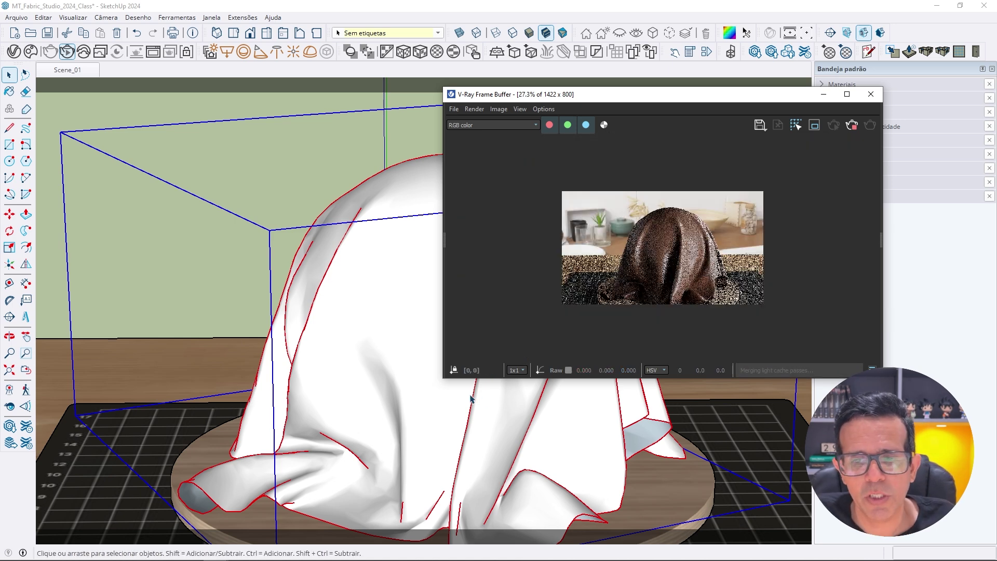
scroll(473, 400, up, 2)
scroll(566, 348, up, 1)
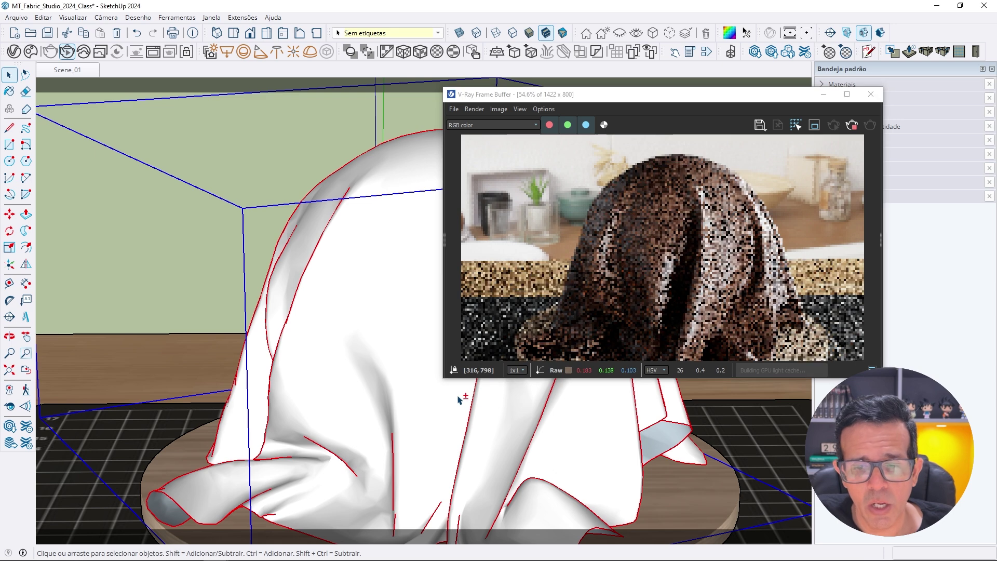
mouse_move(461, 396)
middle_down()
mouse_move(397, 347)
mouse_move(369, 287)
mouse_move(363, 327)
middle_up()
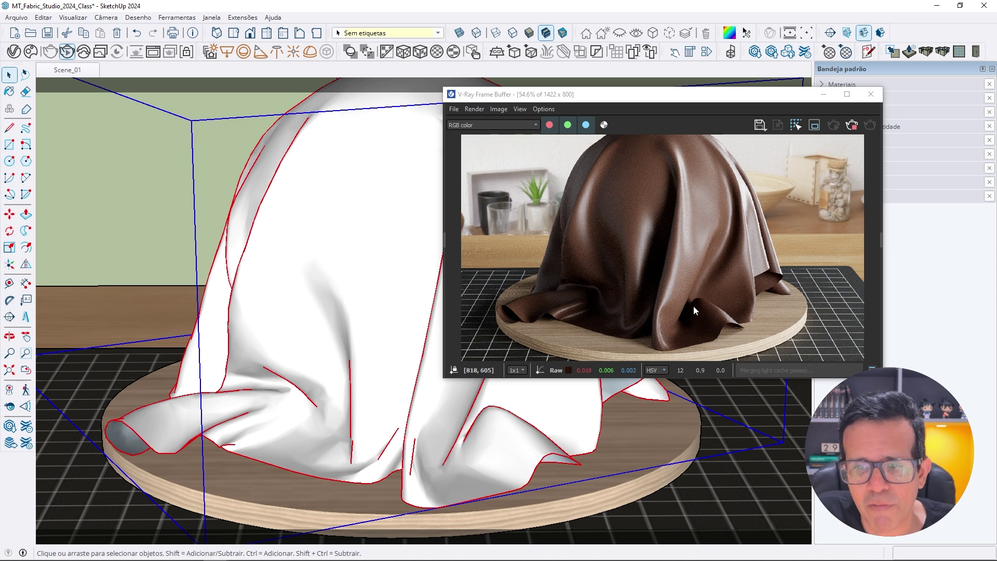
scroll(693, 304, down, 2)
scroll(691, 288, up, 2)
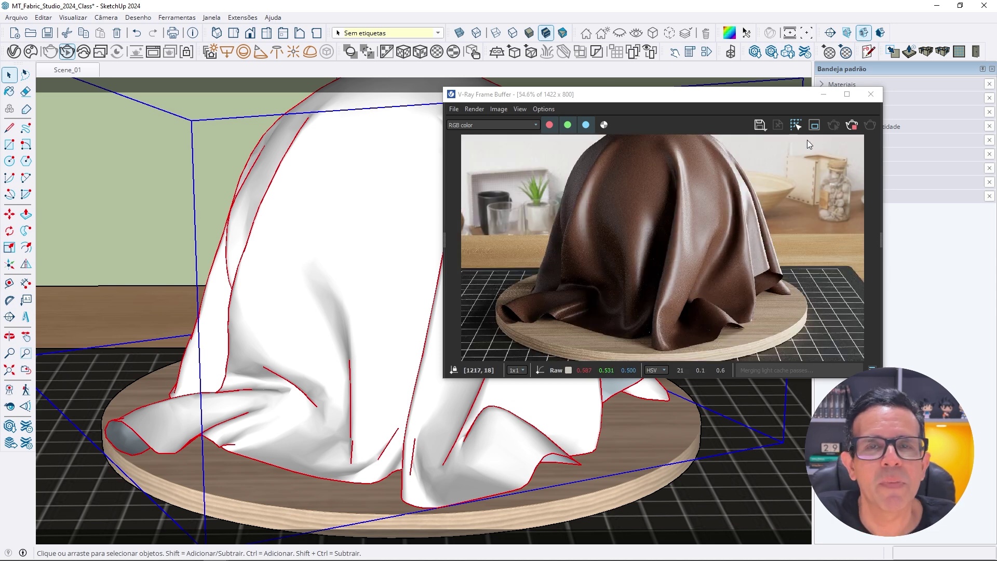
Step: Stop the interactive render and set the render output image height to 1000 pixels
click(845, 132)
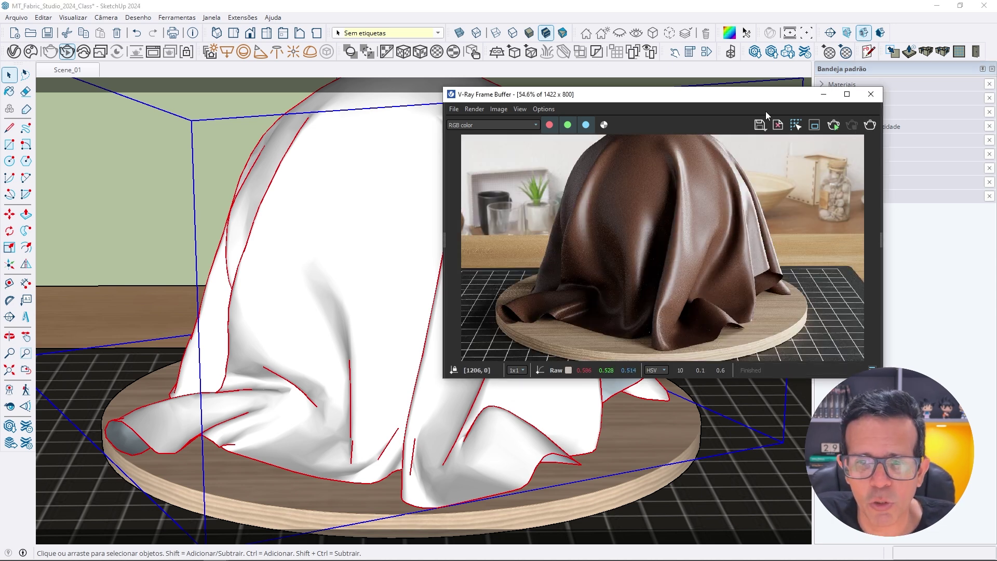
drag(713, 98, 652, 104)
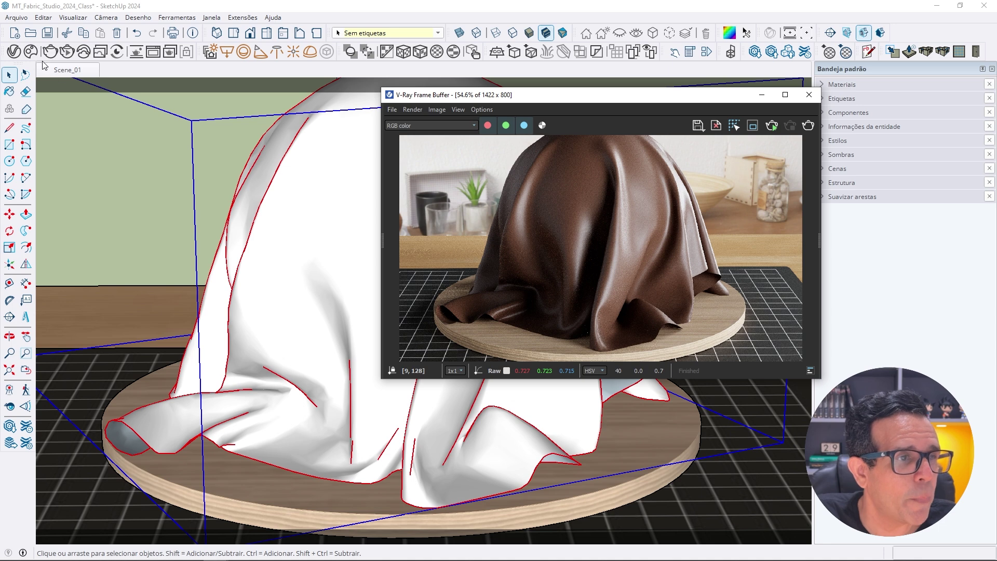
click(14, 51)
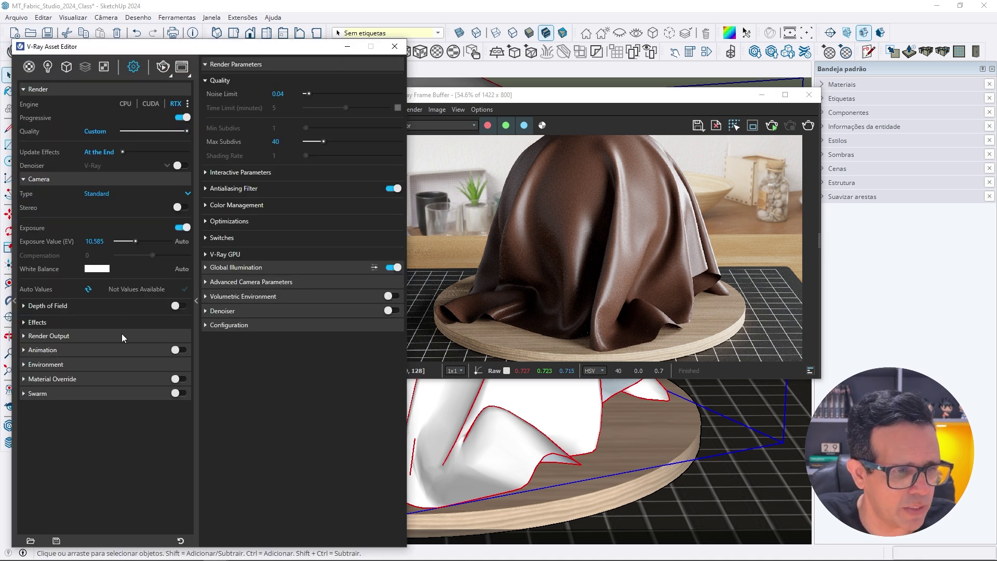
click(125, 336)
click(135, 361)
text(1)
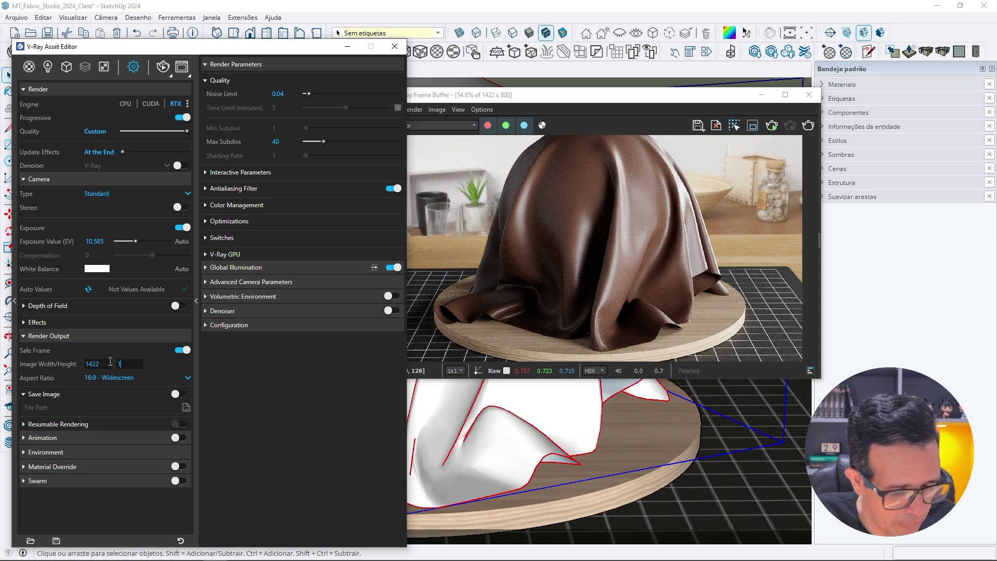
text(000)
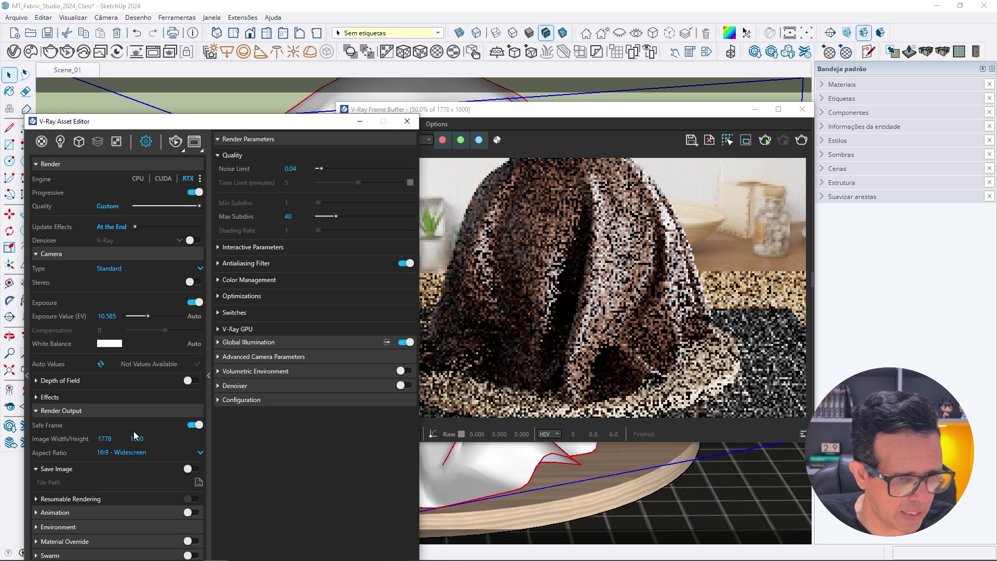
Step: Enable the camera's Depth of Field and restore the Scene_01 view
click(190, 381)
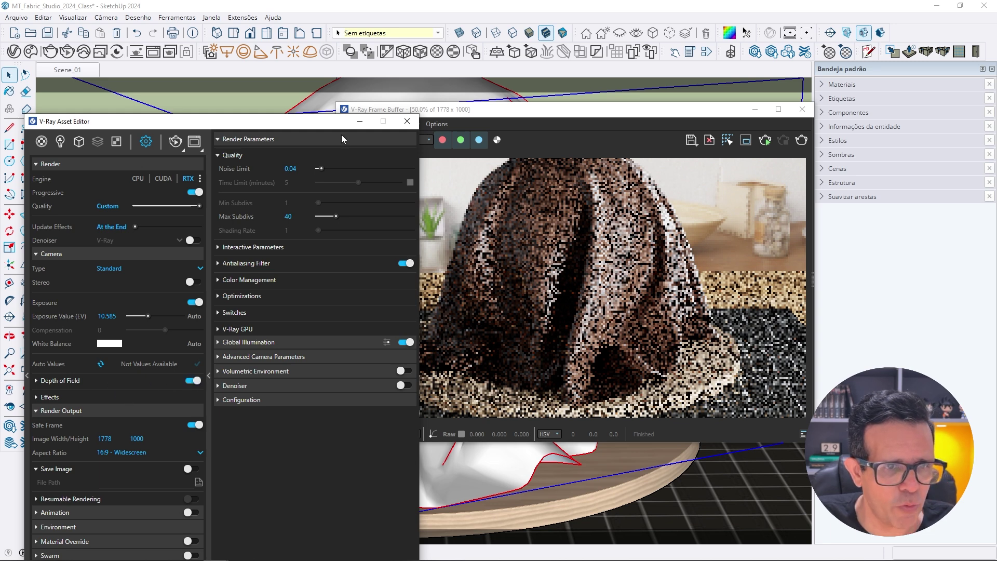
click(359, 121)
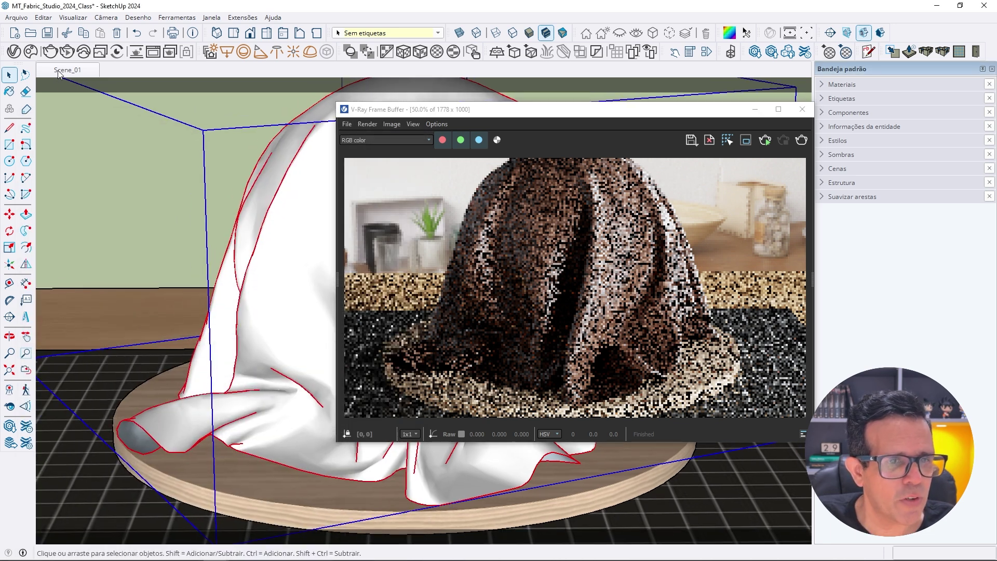
click(62, 70)
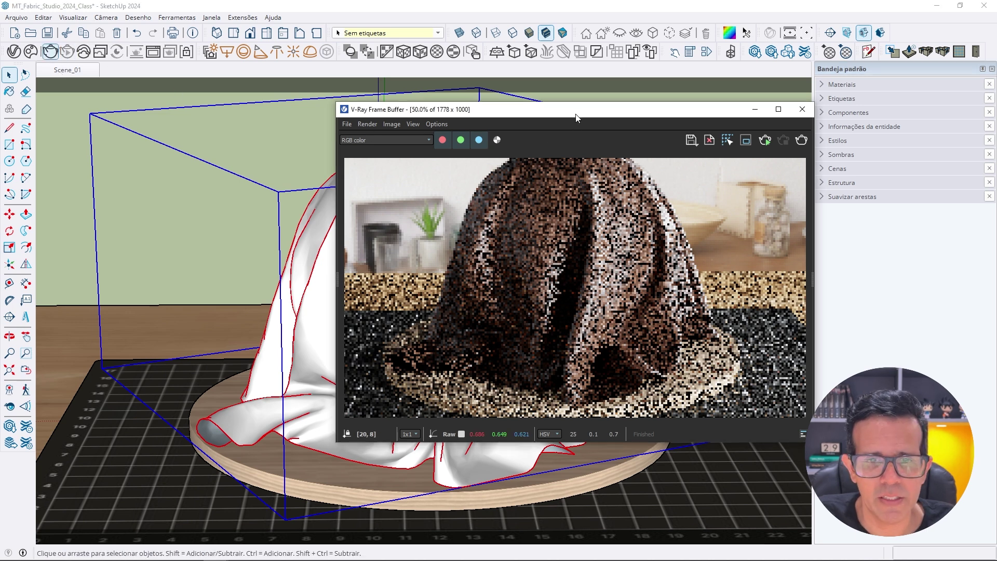
Step: Render Scene_01 and inspect the leather grain close up in the maximized frame buffer
drag(575, 111, 506, 105)
double_click(505, 104)
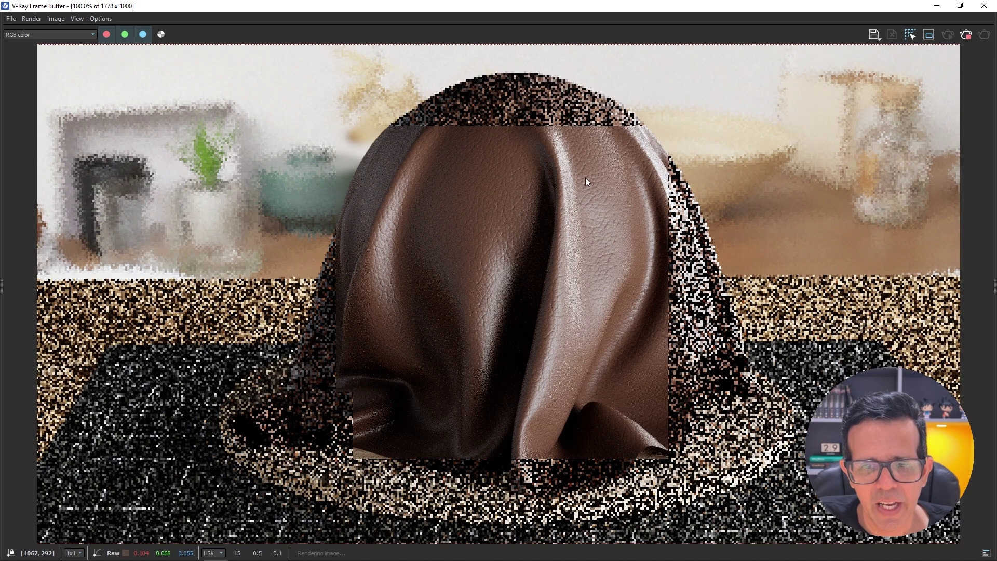
scroll(561, 196, up, 1)
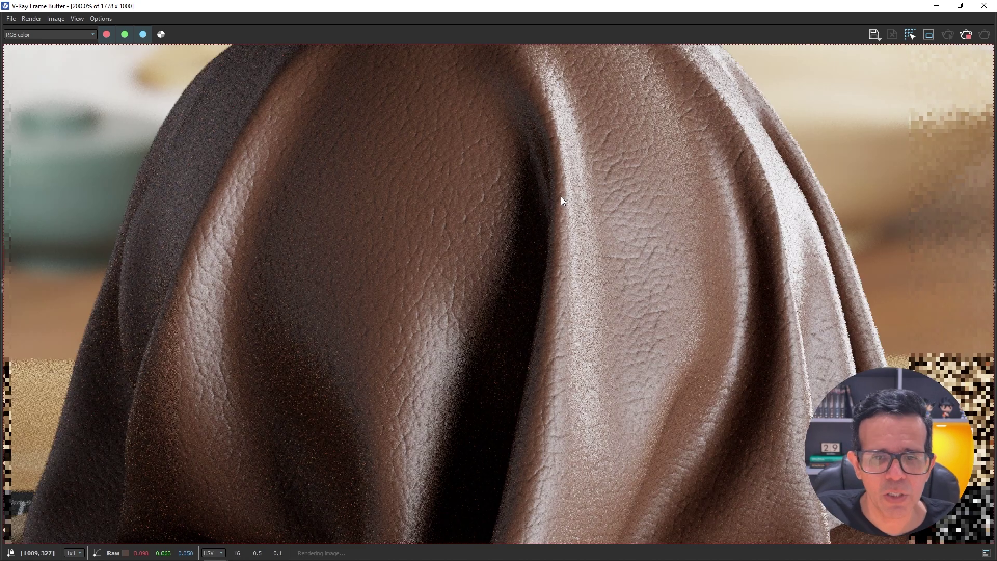